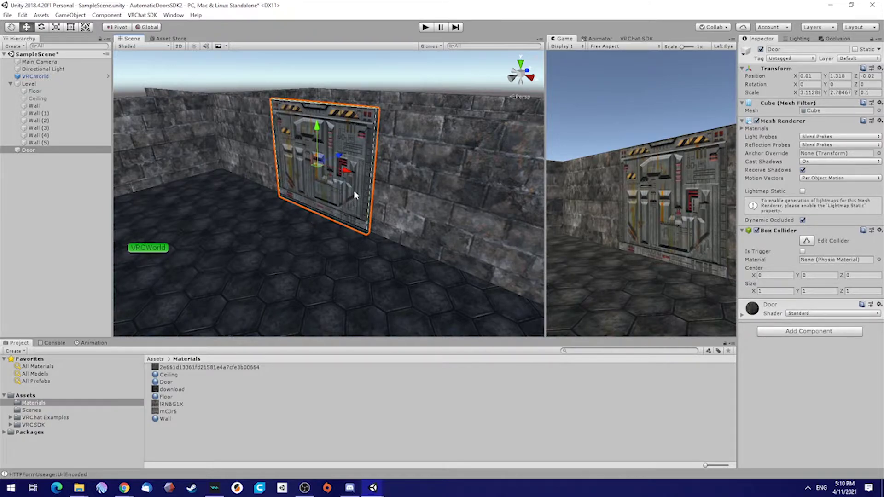
- Create an animation clip named OpeningDoor1 for the Door object and save it in the Assets folder
right_click_drag(402, 189, 397, 191)
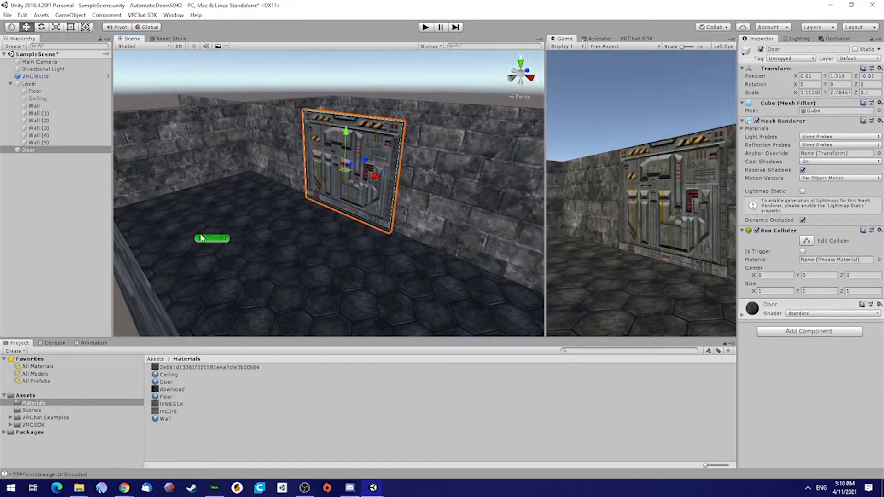
left_click(94, 343)
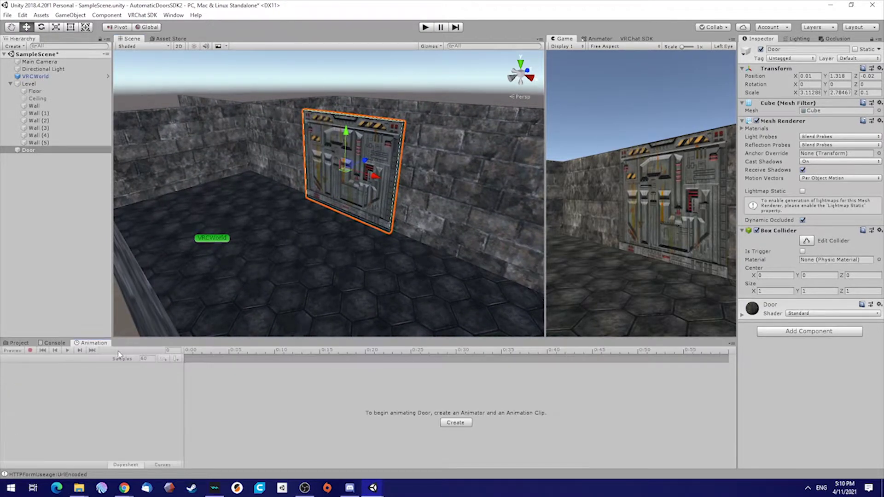
left_click(455, 423)
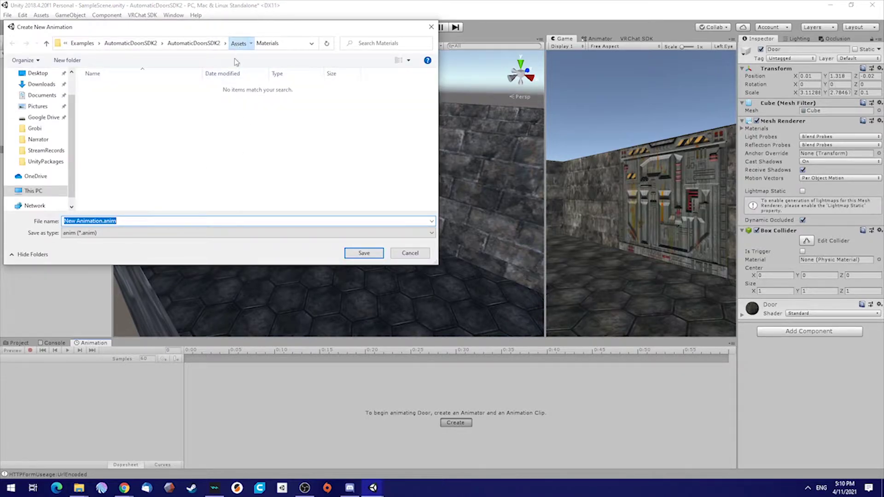
left_click(238, 43)
type("OpeningDoor1")
key("Return")
- Add the door's Transform Position as an animated property of the OpeningDoor1 clip
left_click(69, 373)
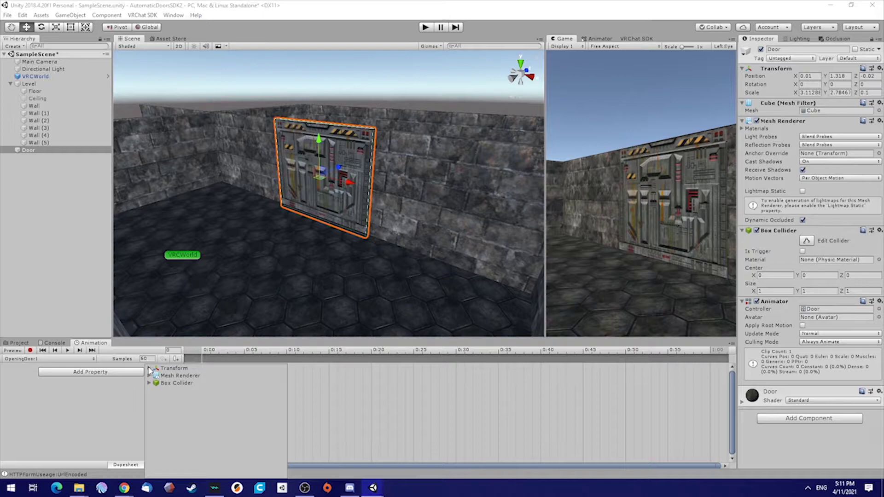
left_click(149, 369)
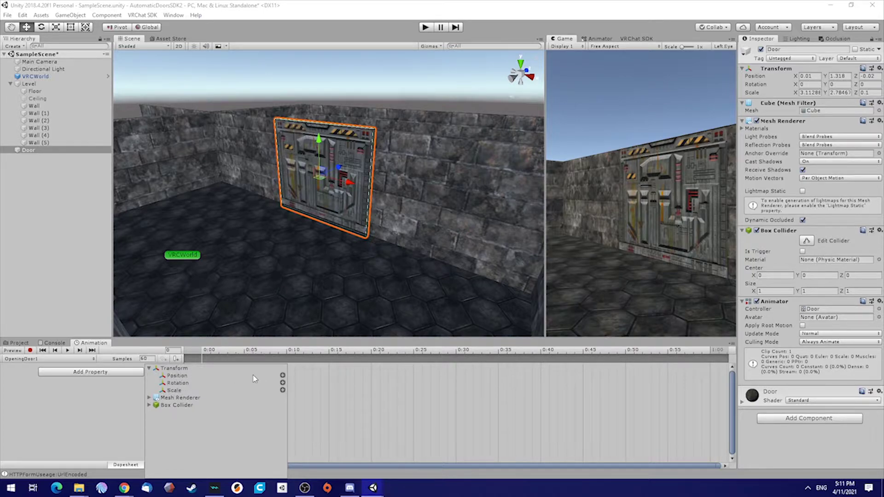
left_click(283, 376)
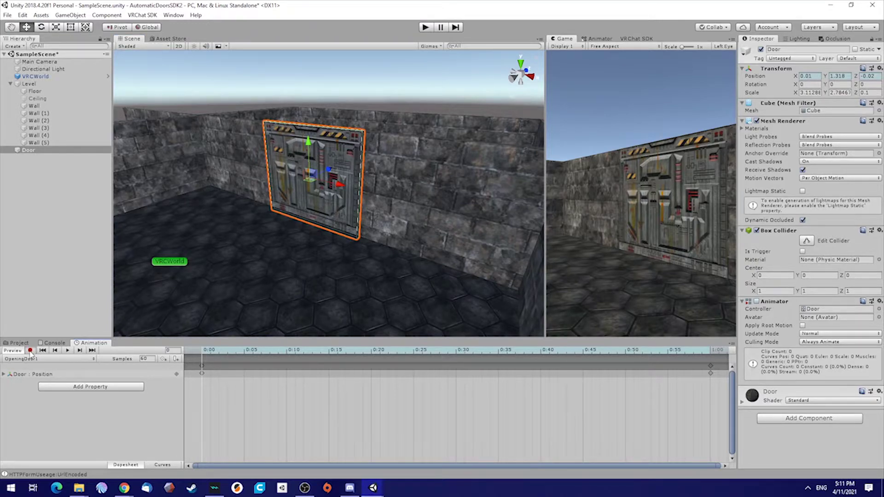
- Enable keyframe recording and raise the door to Y 3.76 at the 1:00 keyframe
left_click(30, 351)
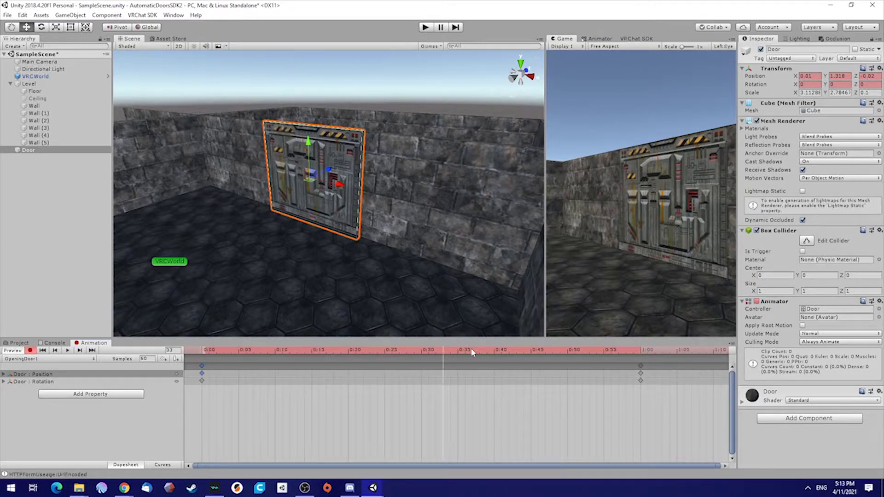
left_click_drag(443, 351, 642, 351)
left_click(641, 366)
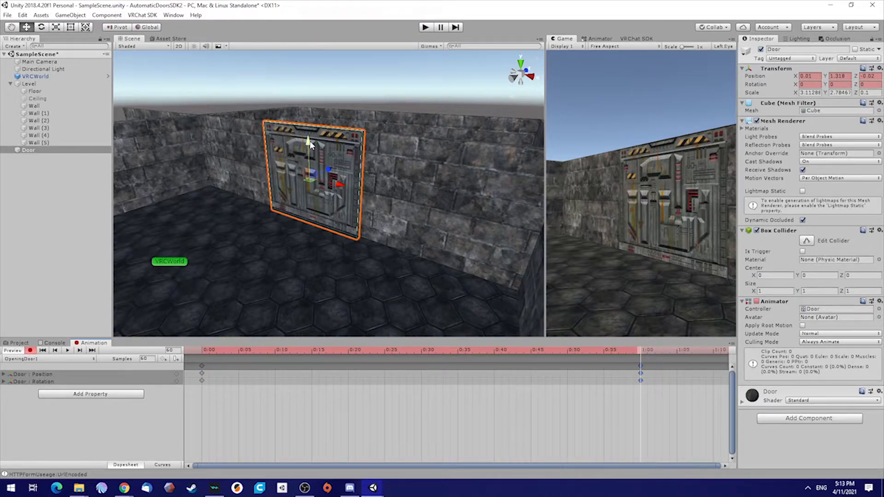
left_click_drag(310, 144, 306, 63)
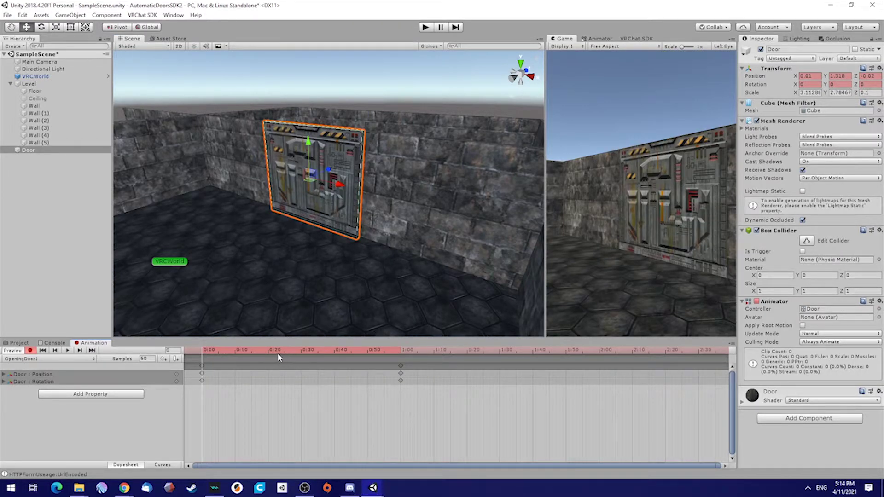
- Scrub through OpeningDoor1 from start to end and copy its open-door keyframes at 1:00
mouse_move(208, 356)
left_mouse_down()
mouse_move(405, 352)
mouse_move(205, 353)
left_mouse_up()
left_click(25, 359)
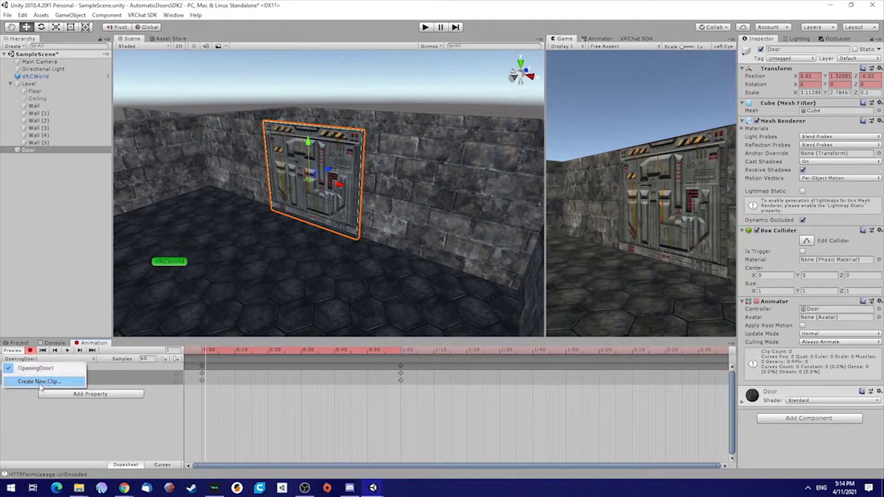
left_click(391, 355)
left_click(402, 351)
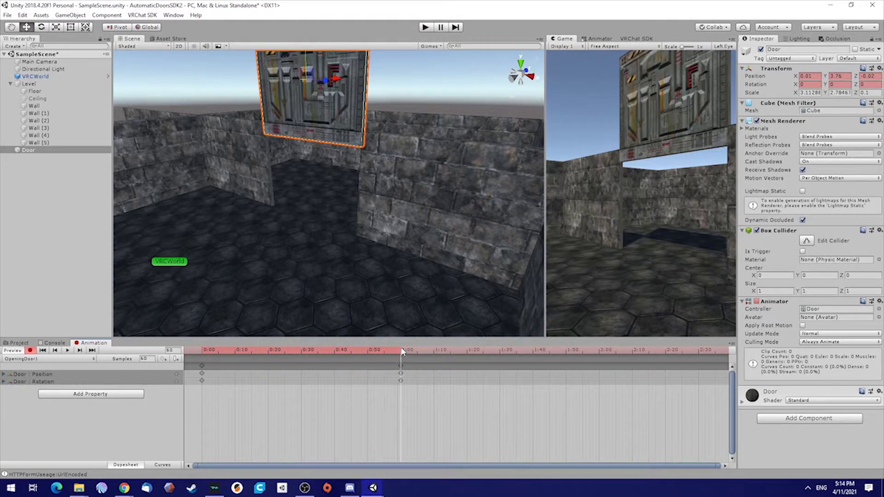
left_click(401, 367)
- Create a second clip named ClosingDoor1 in the Assets folder and paste the copied open-door keyframes at 0:00
left_click(31, 360)
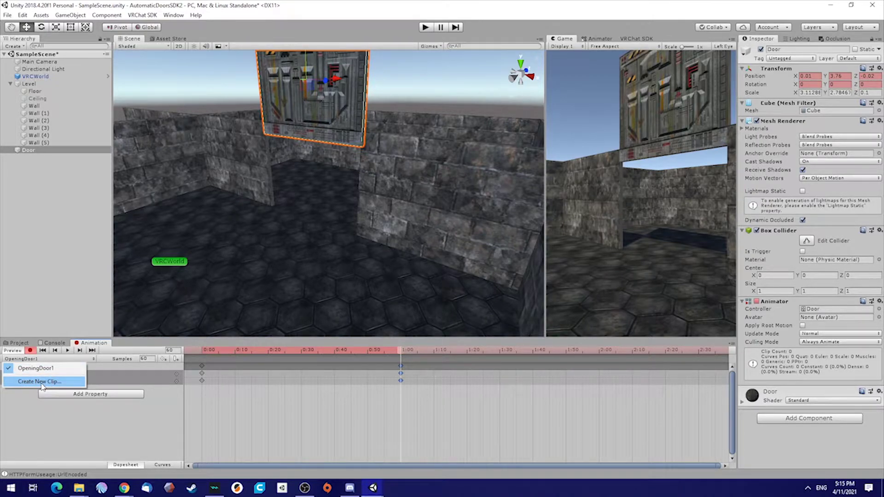
left_click(41, 385)
type("ClosingDoor1")
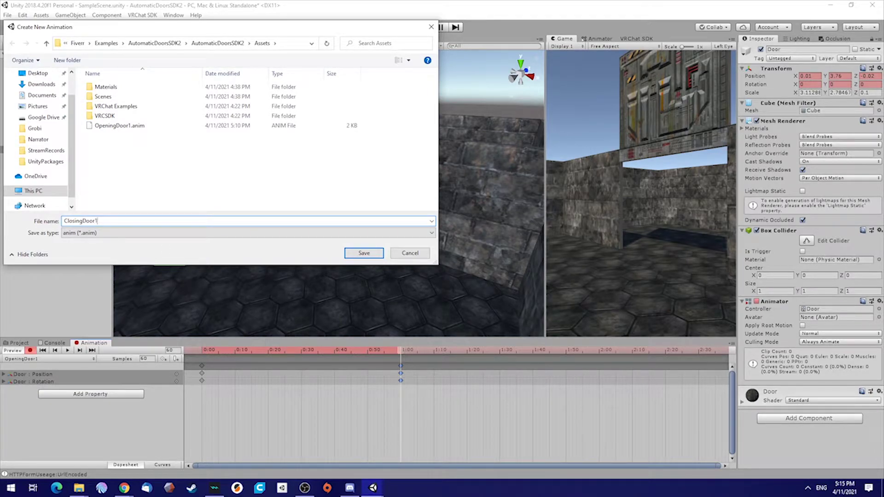
key("Return")
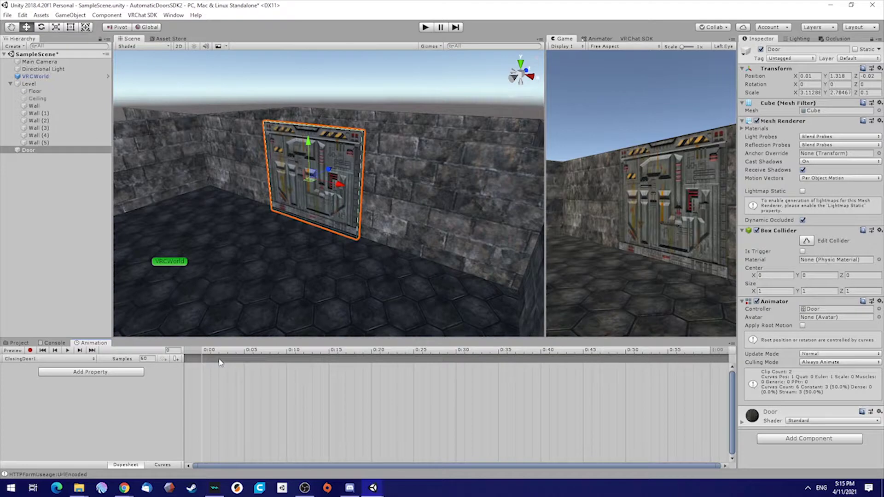
key("ctrl+v")
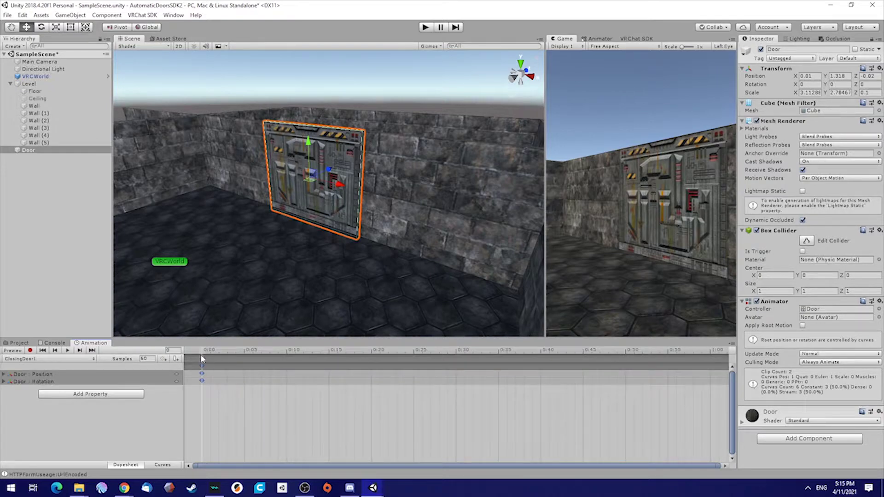
- Paste the keyframes at 1:00 in ClosingDoor1 and record the door lowered to Y 1.41 there
left_click_drag(217, 353, 722, 355)
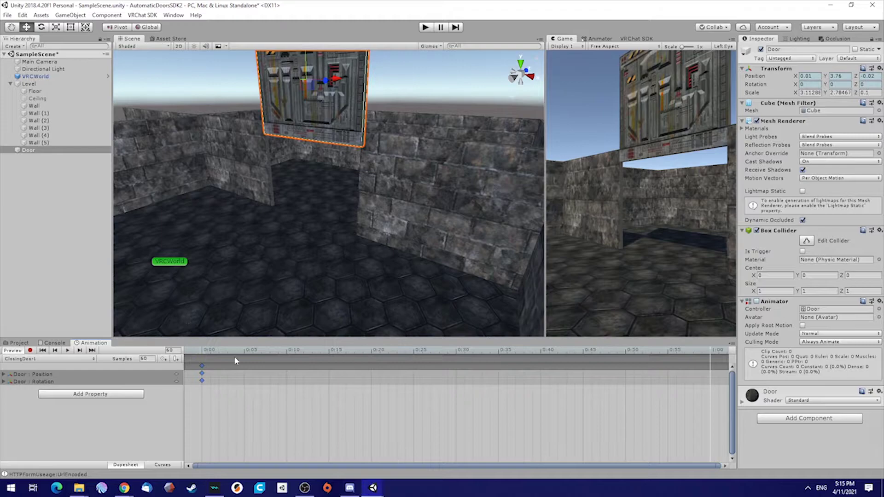
key("ctrl+v")
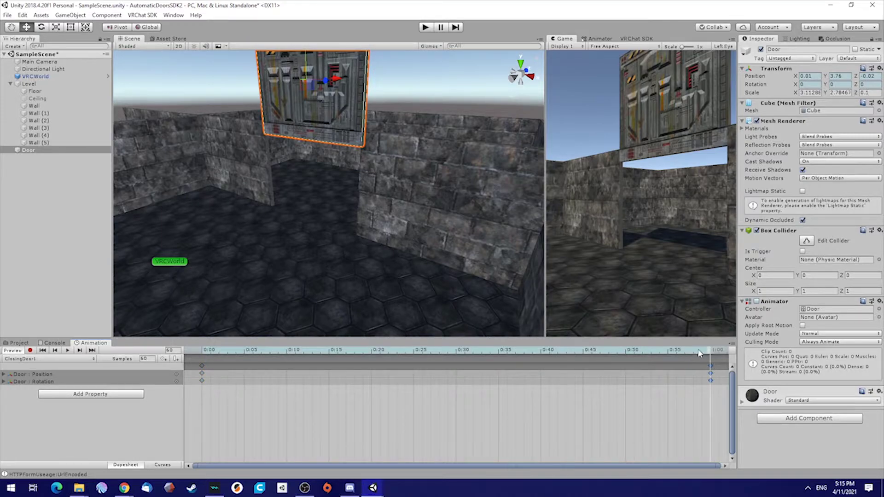
left_click(30, 351)
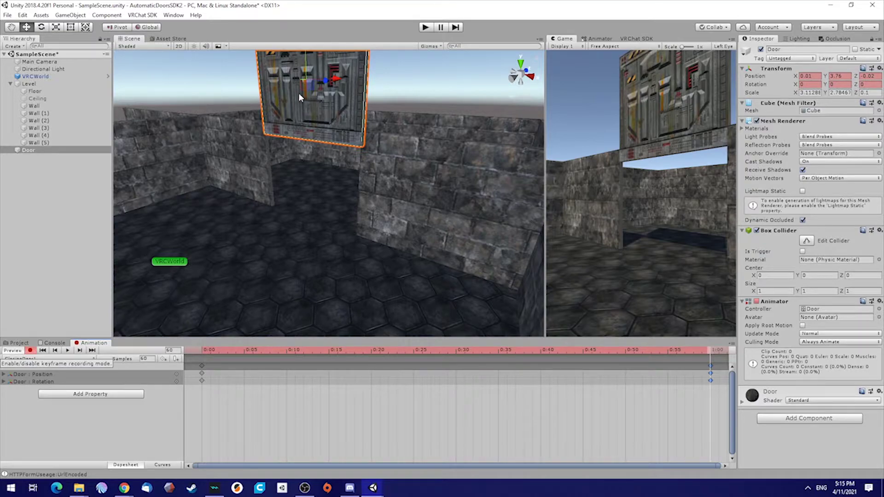
left_click_drag(305, 57, 310, 168)
- Copy the closed-door keyframes from the start of OpeningDoor1 onto the 1:00 keyframes of ClosingDoor1, and scrub the clip back to its start
left_click(23, 359)
left_click(19, 380)
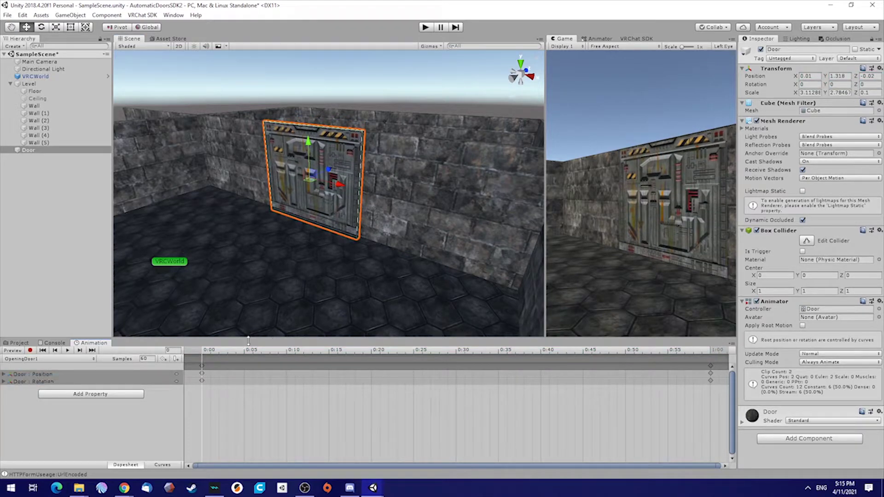
left_click(201, 374)
left_click(48, 358)
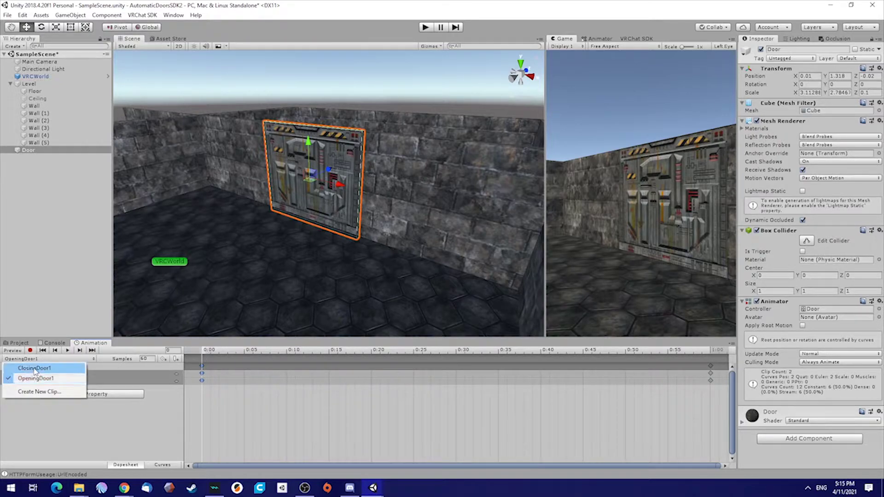
left_click(34, 368)
left_click_drag(210, 351, 710, 359)
left_click(711, 366)
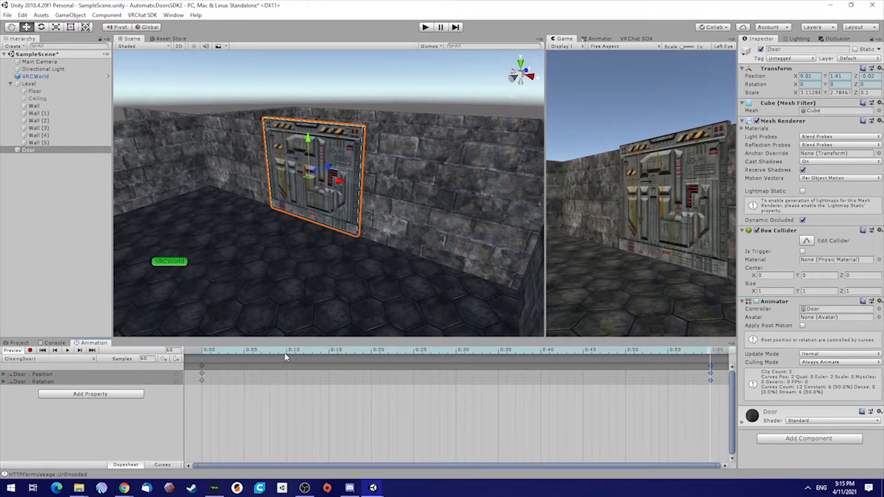
key("ctrl+s")
left_click_drag(304, 352, 203, 355)
- Open the door's Animator graph in a widened view and arrange the OpeningDoor1 state directly above ClosingDoor1
right_click_drag(321, 213, 58, 105)
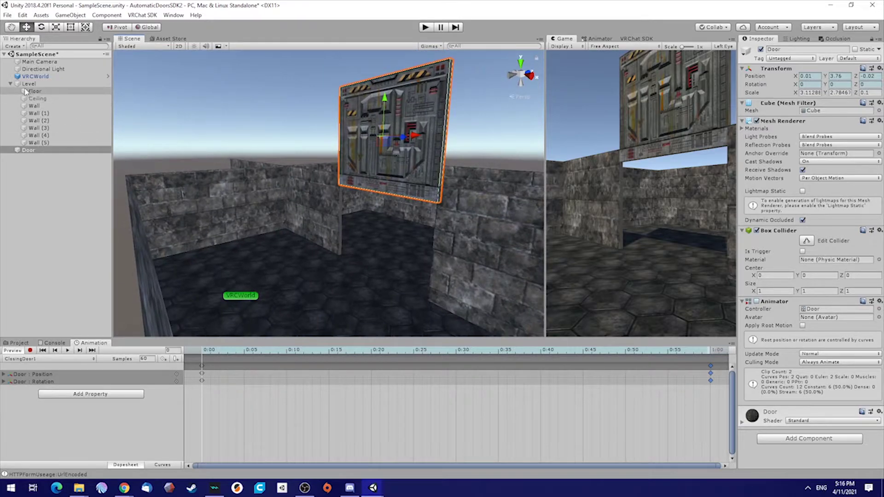
left_click_drag(547, 87, 397, 83)
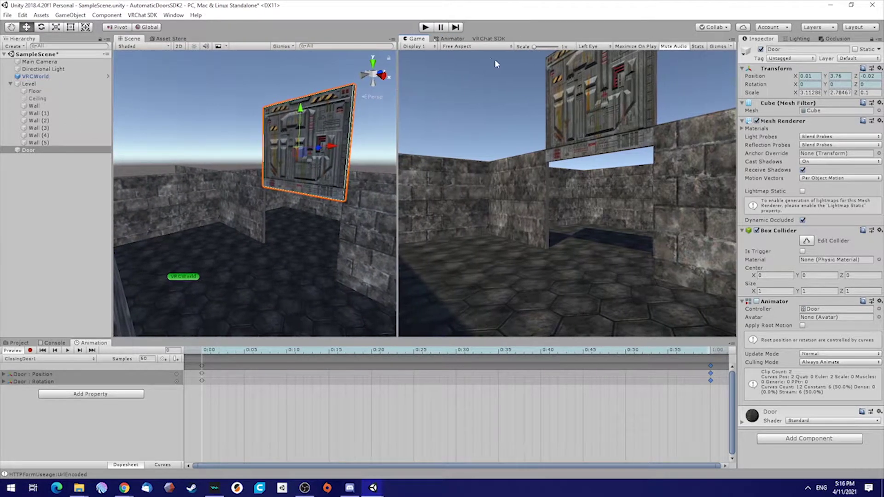
left_click(453, 39)
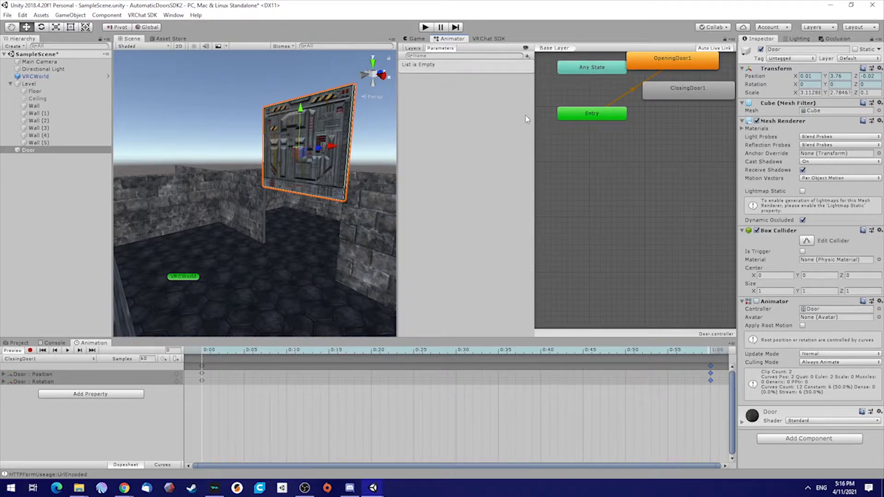
middle_click_drag(643, 132, 616, 178)
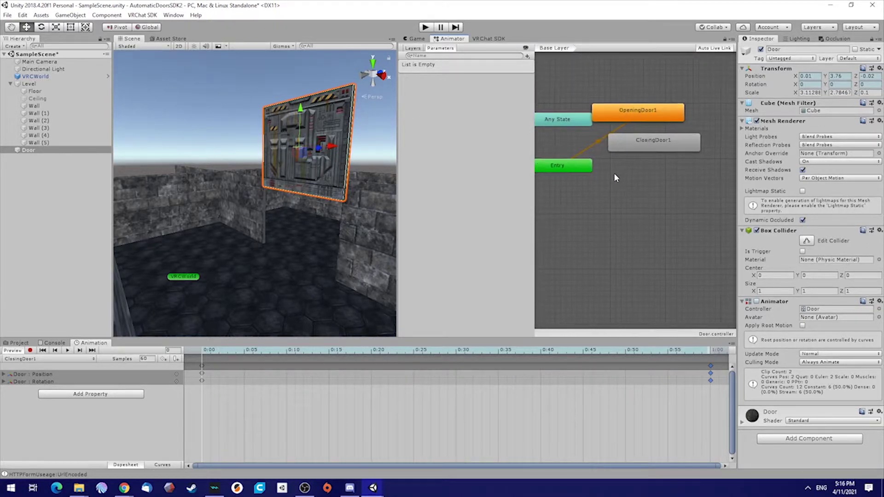
left_click_drag(639, 112, 679, 119)
left_click_drag(651, 147, 671, 238)
left_click_drag(678, 123, 684, 141)
left_click_drag(672, 234, 683, 205)
middle_click_drag(693, 176, 628, 171)
left_click_drag(623, 202, 622, 203)
middle_click_drag(600, 161, 619, 168)
- Make a transition from the OpeningDoor1 state to the ClosingDoor1 state
right_click(632, 138)
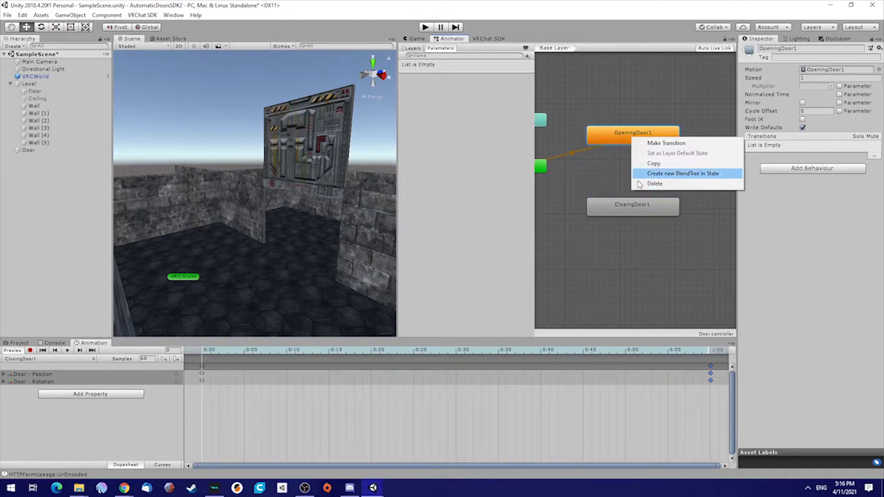
right_click(616, 133)
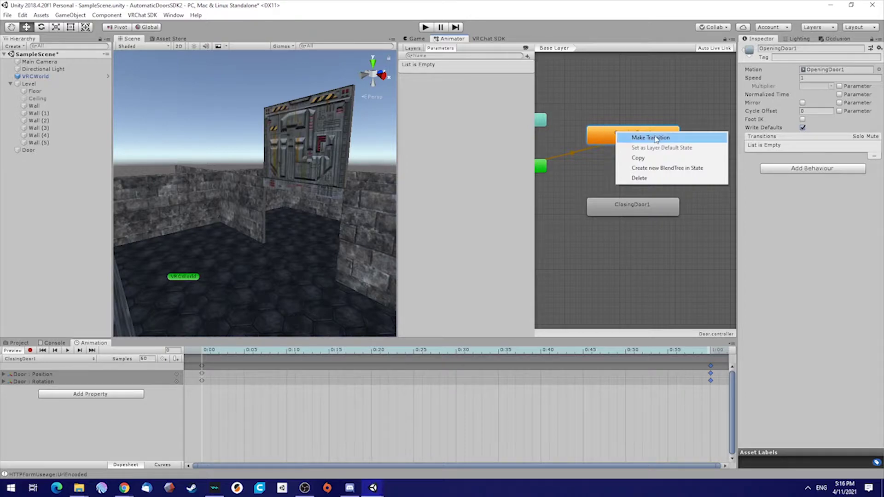
left_click(607, 143)
right_click(617, 140)
left_click(637, 145)
left_click(633, 210)
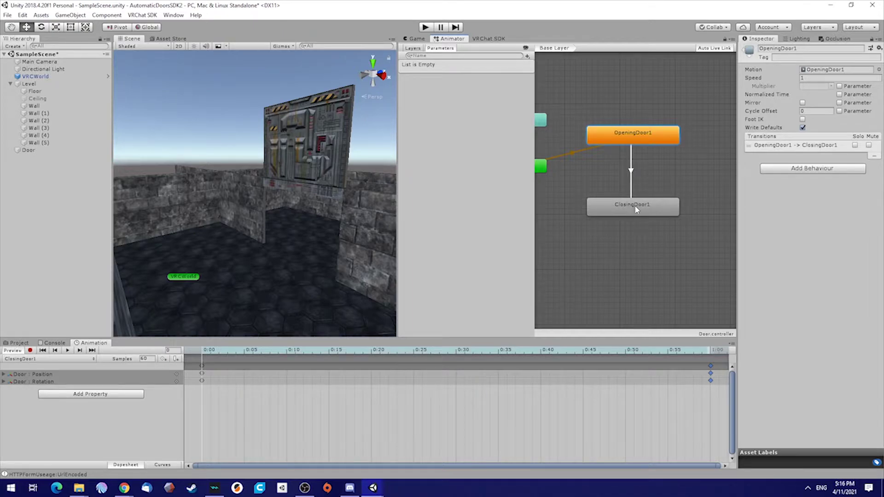
- Make a return transition from the ClosingDoor1 state to OpeningDoor1, leaving OpeningDoor1 selected
left_click(640, 206)
right_click(644, 206)
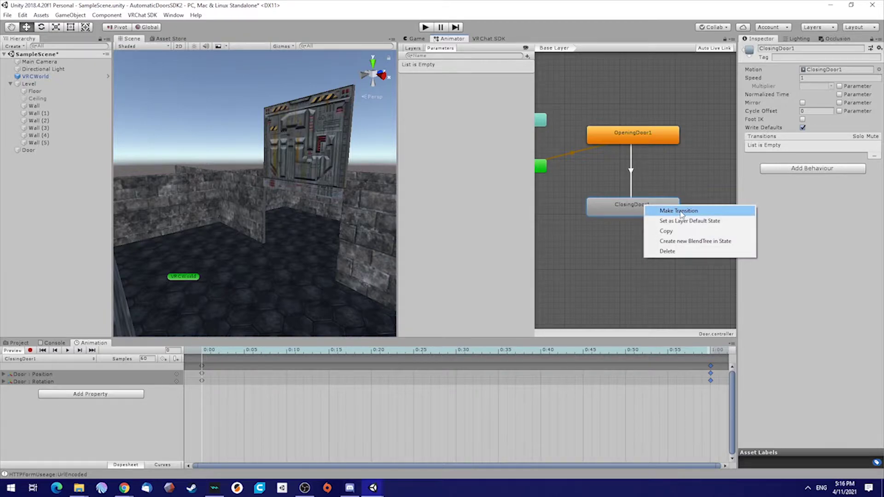
left_click(680, 211)
left_click(659, 137)
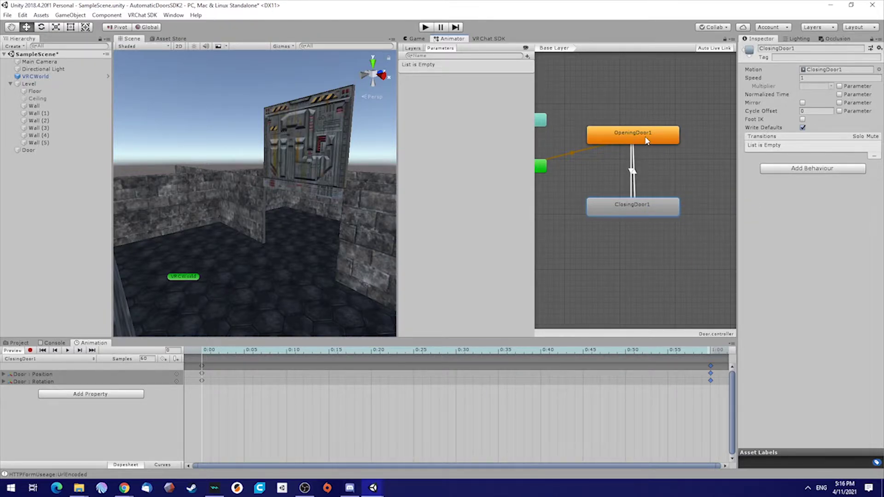
left_click(654, 138)
left_click(637, 134)
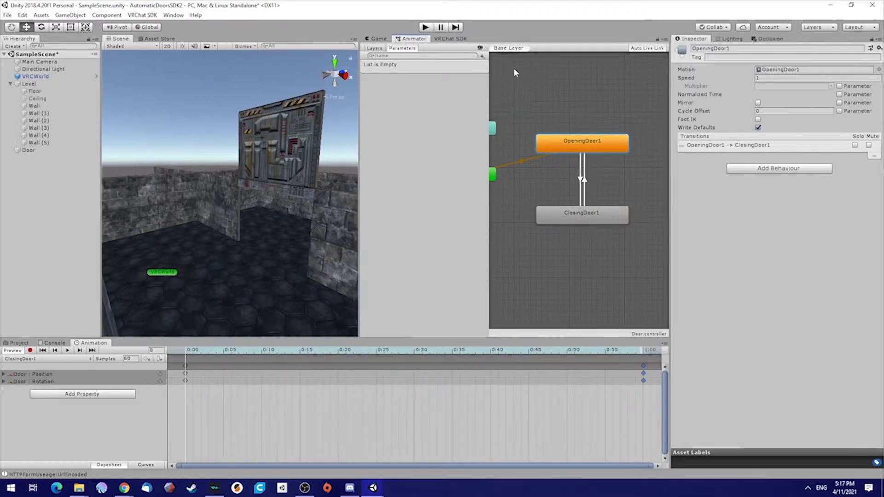
- Add a Bool parameter named Open to the door's animator controller
left_click(482, 56)
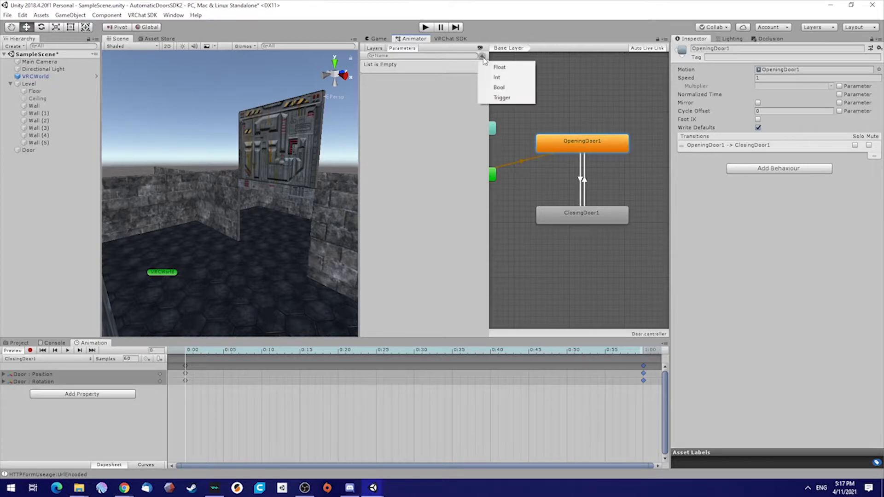
left_click(507, 87)
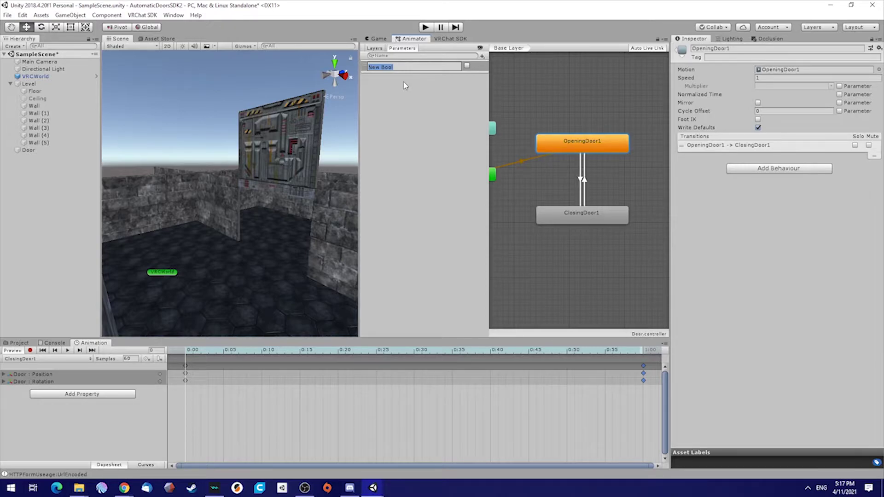
type("Open")
key("Return")
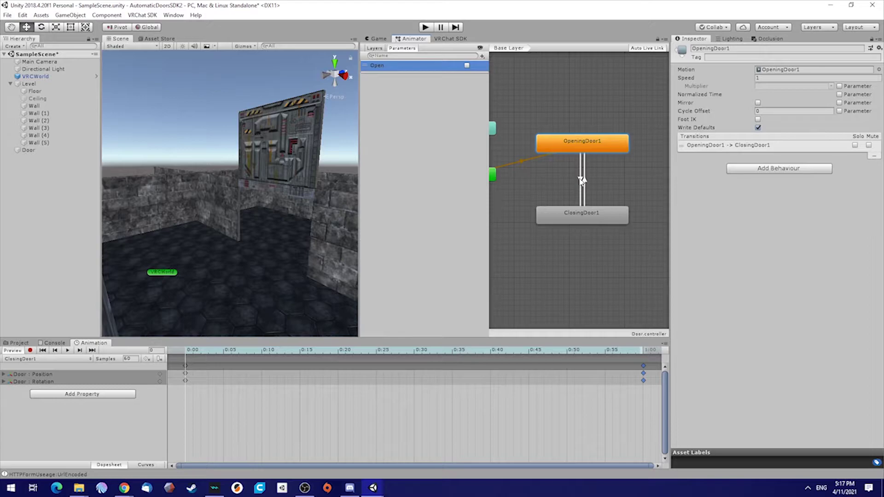
- Add a condition to the OpeningDoor1 to ClosingDoor1 transition requiring the Open parameter to be false
left_click(581, 179)
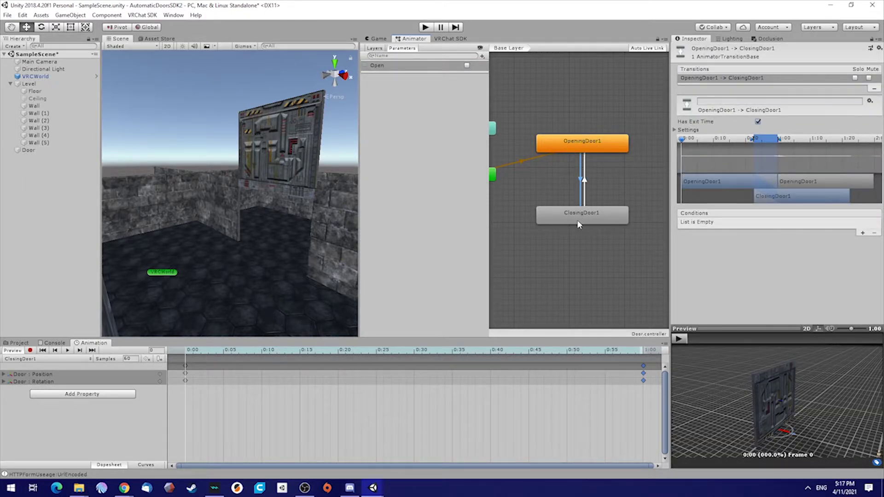
left_click(863, 234)
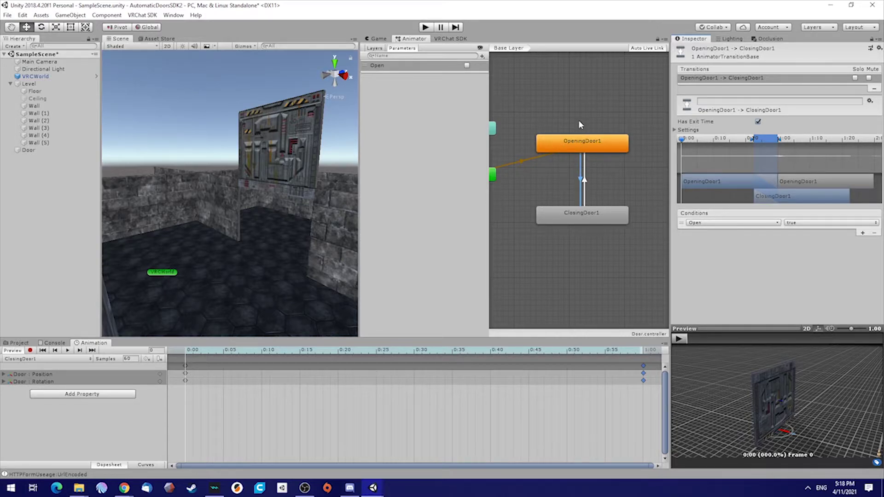
left_click(819, 223)
left_click(803, 235)
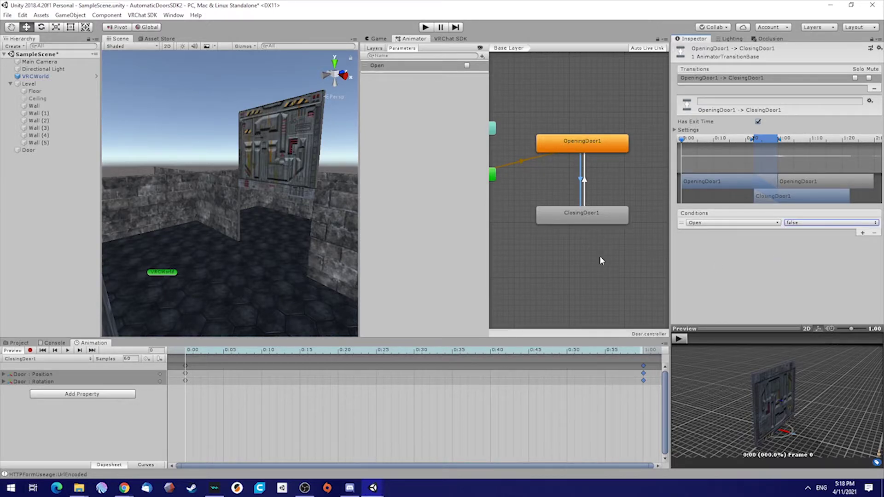
- Add a condition to the ClosingDoor1 to OpeningDoor1 transition requiring the Open parameter to be true
left_click(589, 221)
left_click(584, 182)
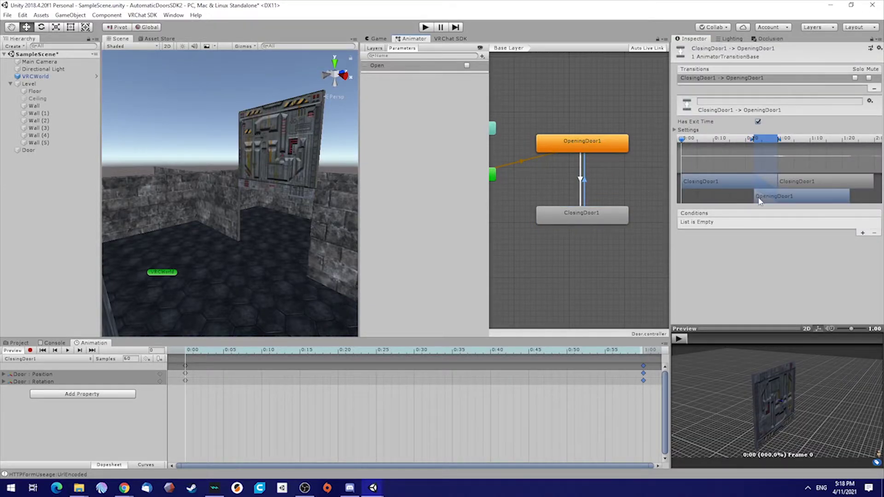
left_click(863, 234)
left_click(862, 233)
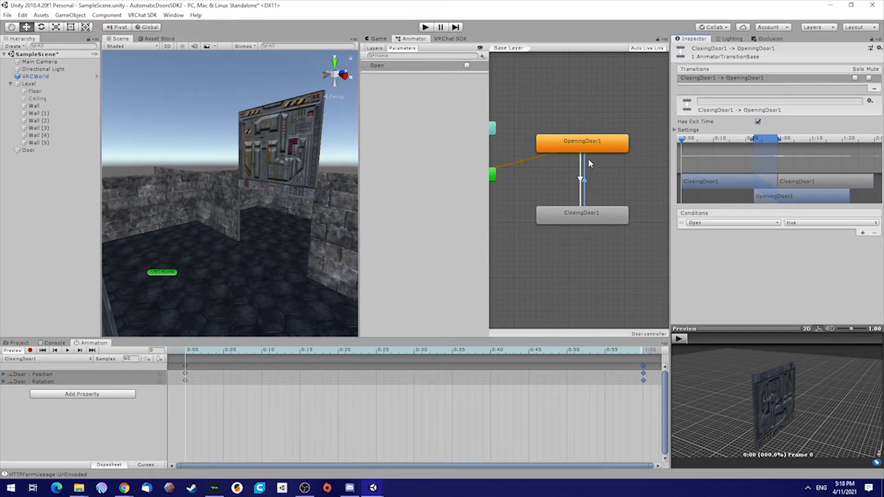
- Set ClosingDoor1 as the layer default state in the door's Animator graph
middle_click_drag(590, 235, 596, 233)
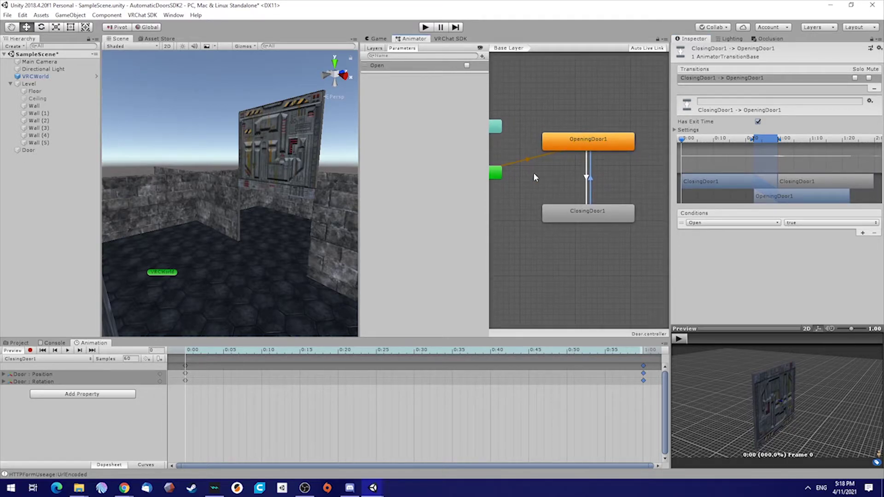
mouse_move(546, 180)
middle_mouse_down()
mouse_move(581, 179)
mouse_move(551, 180)
mouse_move(563, 179)
middle_mouse_up()
mouse_move(509, 177)
middle_mouse_down()
mouse_move(529, 193)
mouse_move(511, 192)
middle_mouse_up()
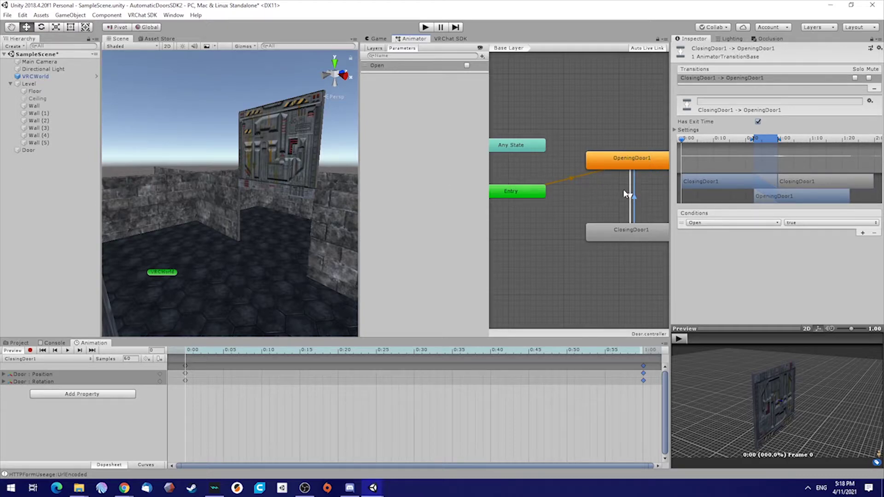
middle_click_drag(613, 190, 579, 182)
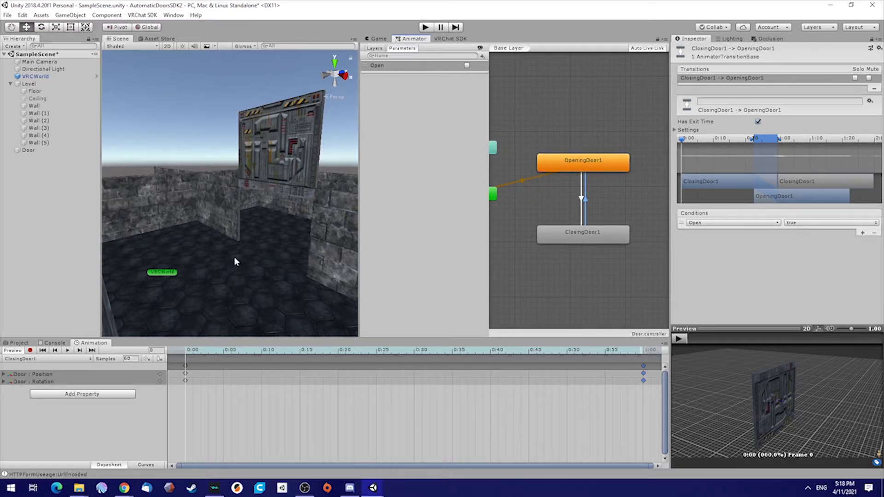
middle_click_drag(515, 215, 544, 187)
left_click(592, 211)
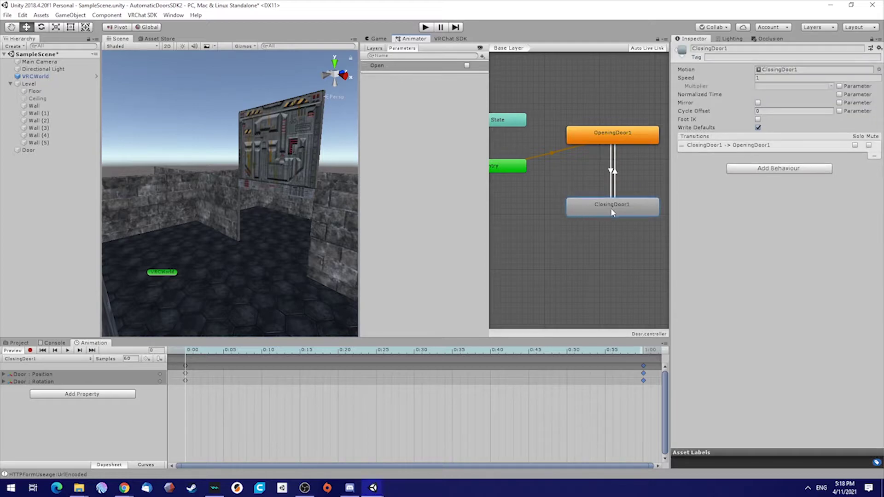
right_click(592, 208)
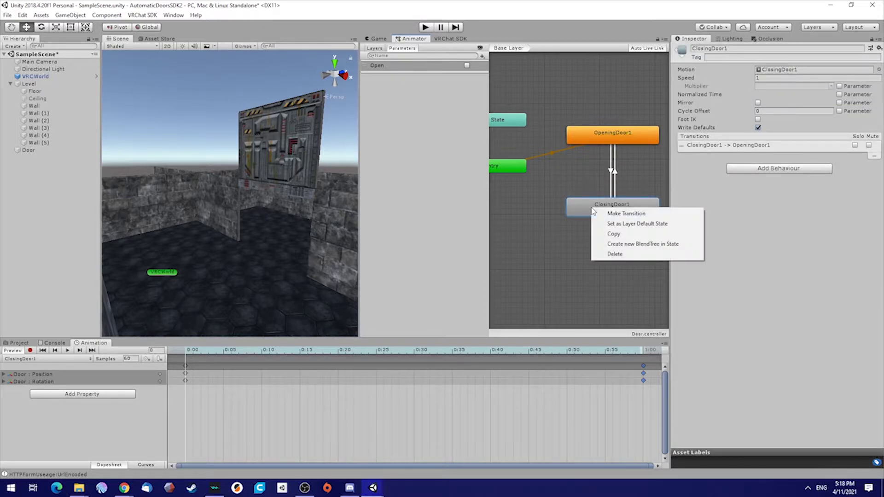
left_click(666, 225)
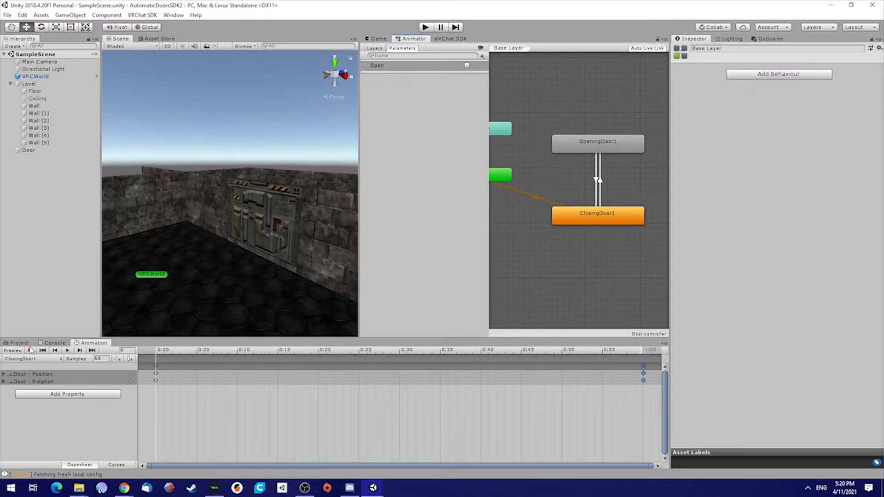
- Turn off Loop Time on both the ClosingDoor1 and OpeningDoor1 animation clips in the Assets folder
left_click(20, 343)
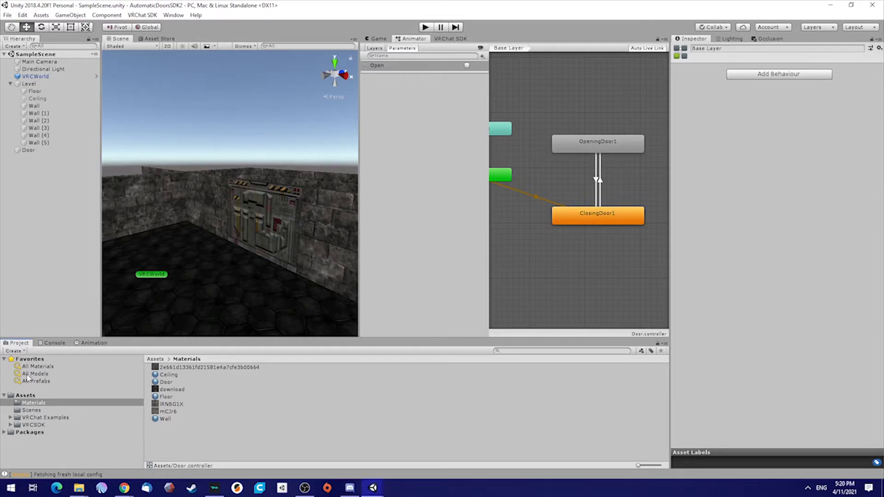
left_click(23, 396)
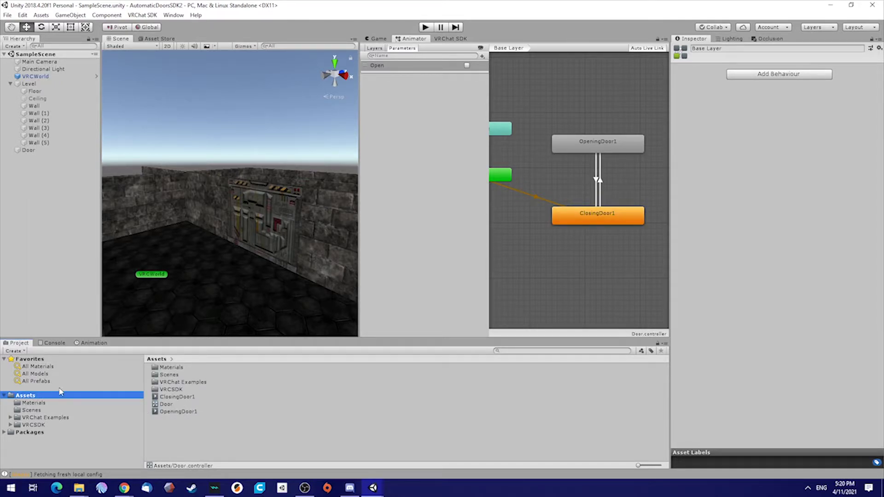
left_click(192, 398)
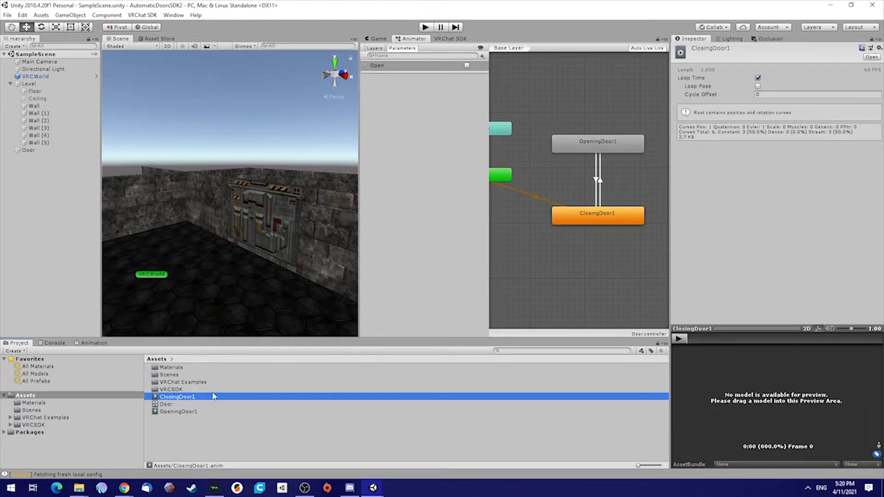
left_click(174, 413)
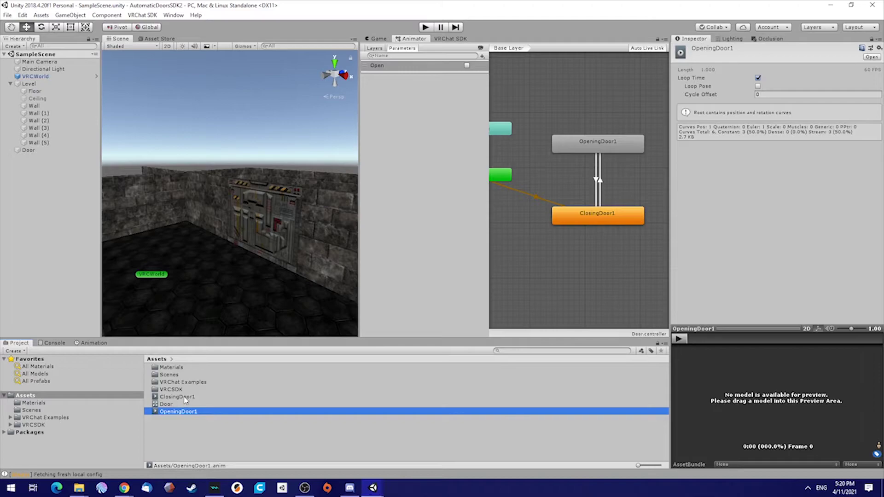
left_click(184, 398)
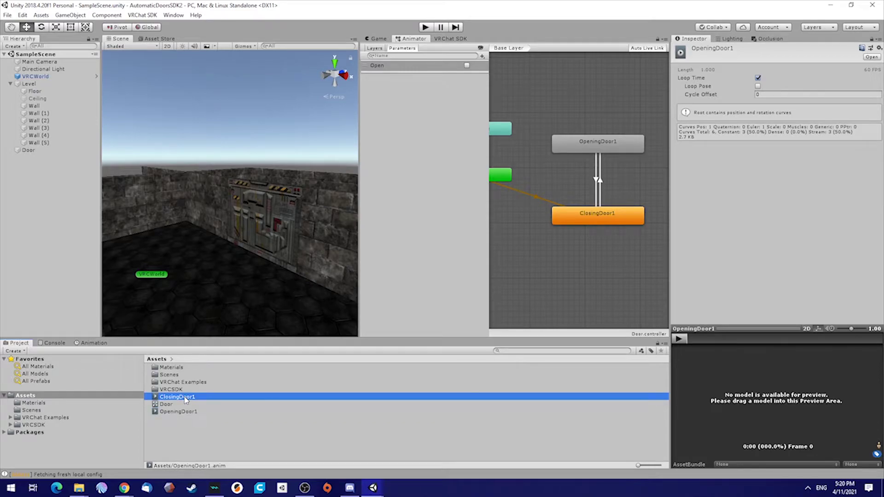
left_click(758, 79)
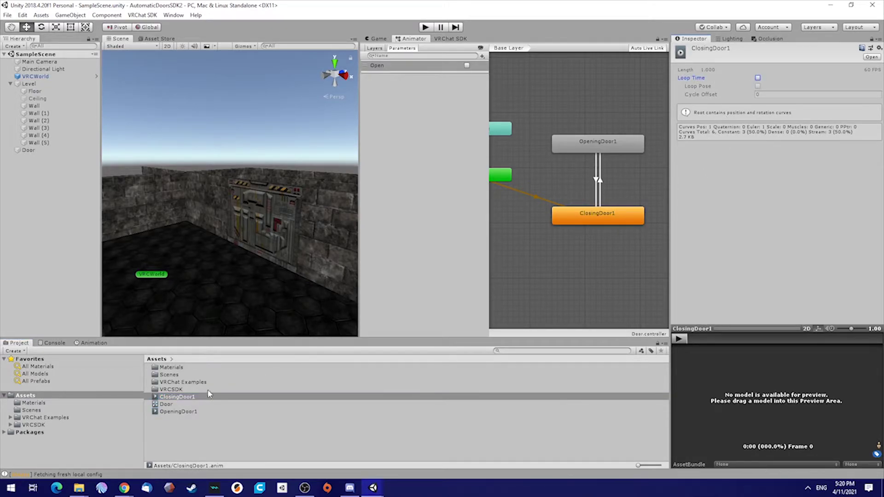
left_click(185, 413)
left_click(758, 78)
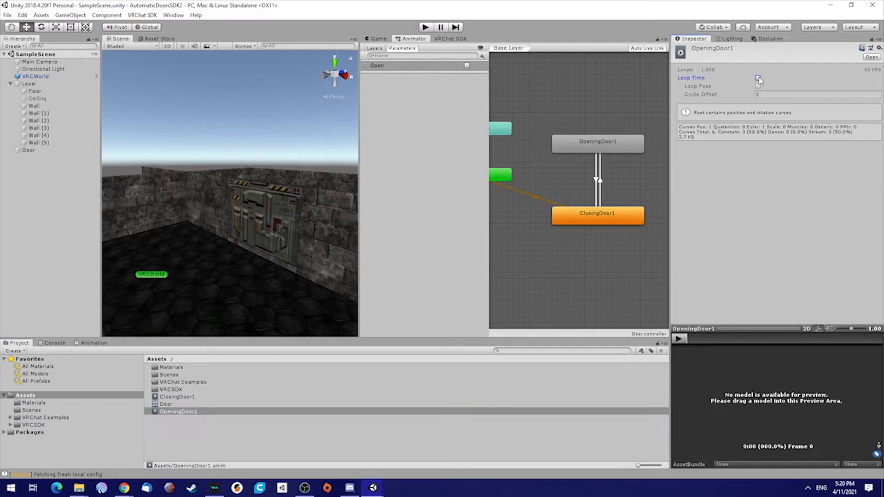
- Test the door in Play mode by switching the animator's Open parameter on and off, and exit Play mode
left_click(425, 27)
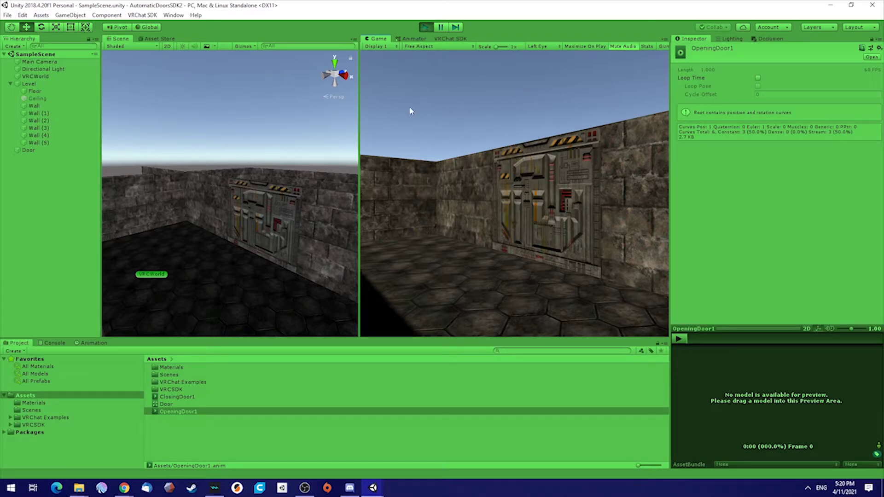
left_click(414, 39)
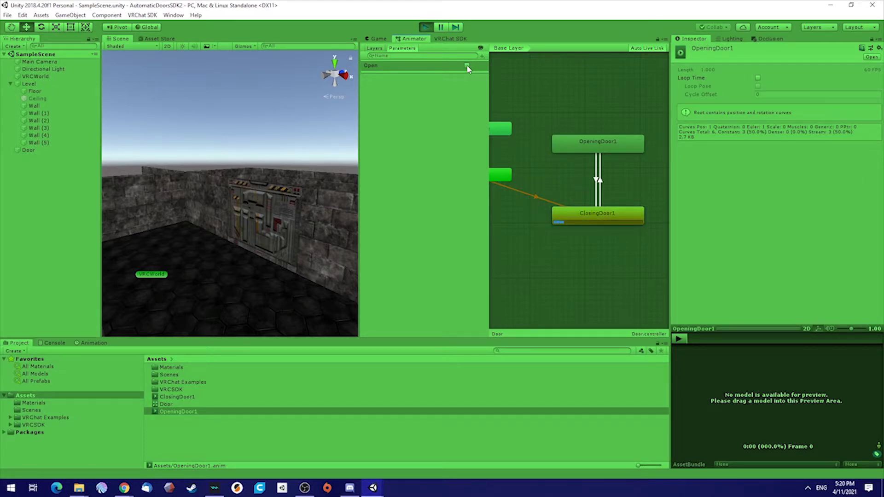
left_click(467, 65)
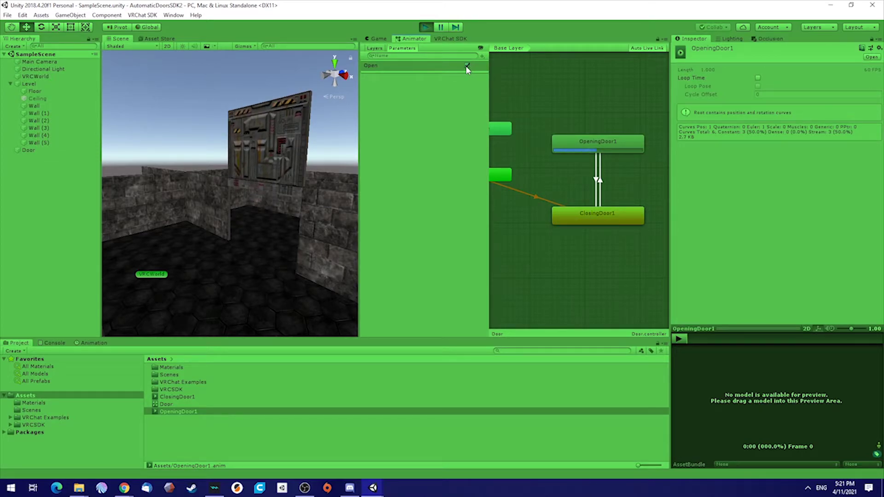
left_click(467, 65)
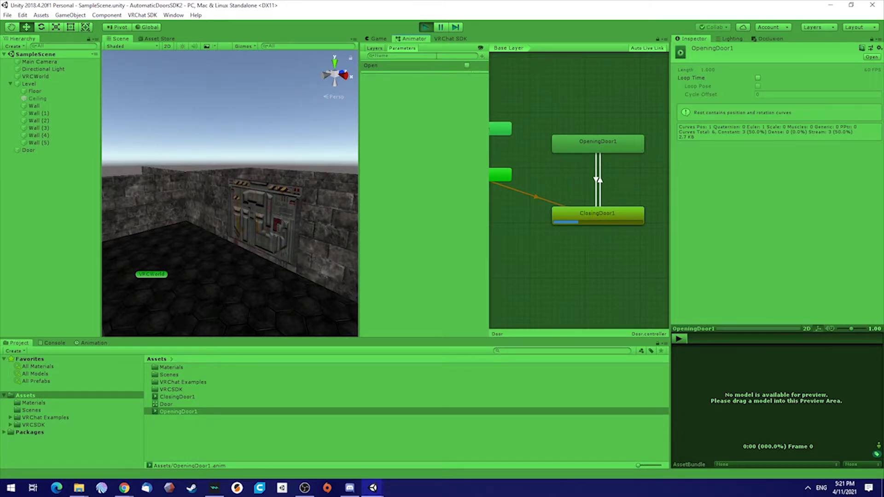
left_click(425, 27)
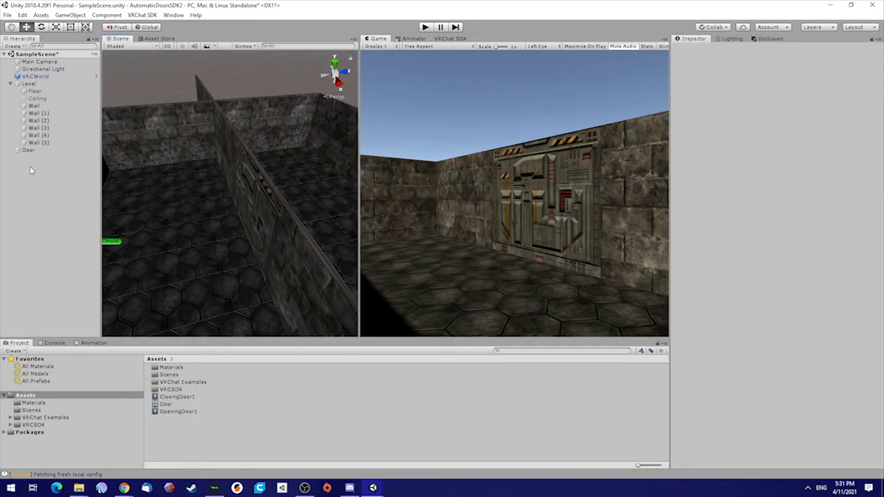
- Add a cube to the scene and place it by the door at about X -0.33, Y 0.52, Z -0.23
right_click(30, 168)
mouse_move(61, 245)
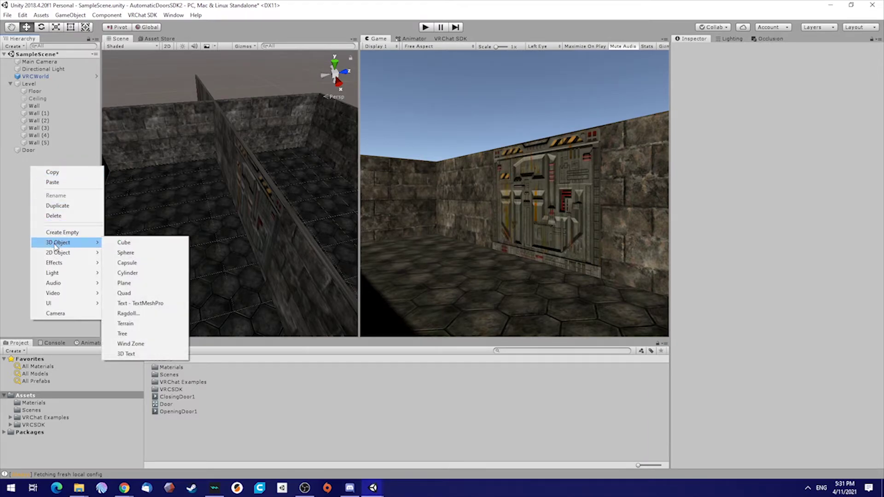
left_click(123, 242)
left_click_drag(232, 170, 238, 191)
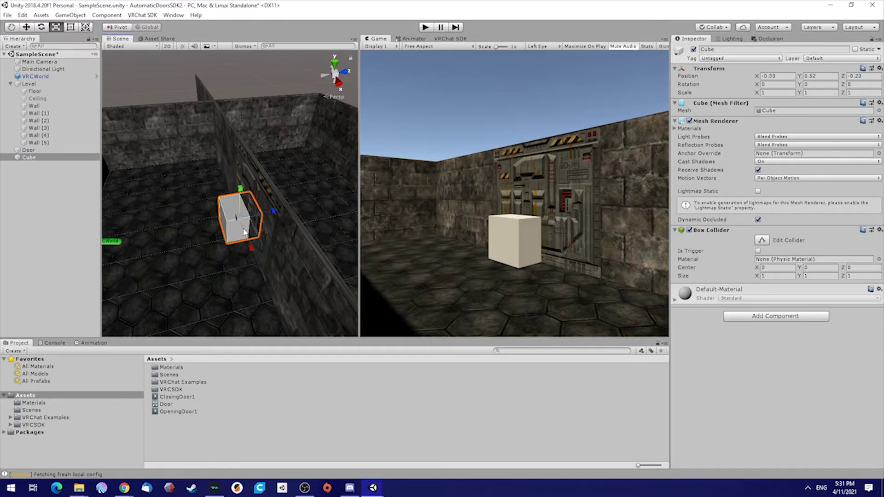
- Stretch the cube around the doorway to a scale of about X 3.3, Y 2.68, Z 2.05
left_click_drag(251, 221, 292, 224, "alt")
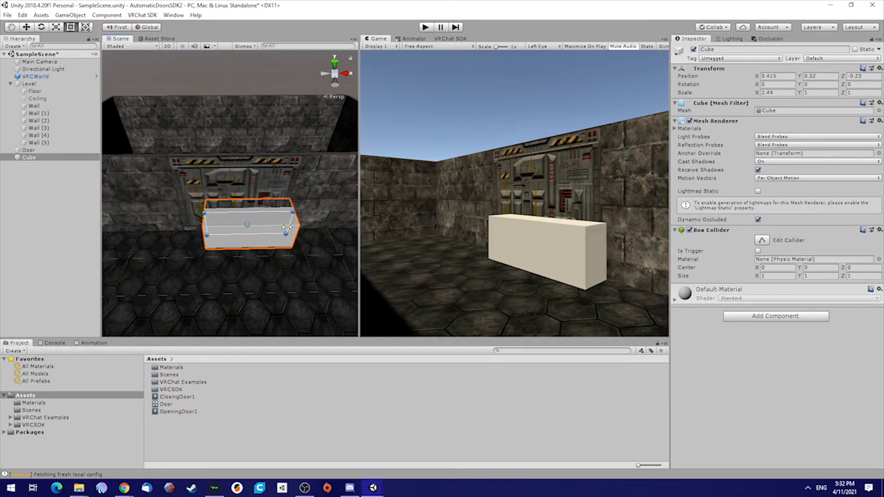
left_click_drag(207, 224, 165, 224)
left_click_drag(307, 145, 57, 176, "alt")
left_click_drag(184, 215, 281, 81)
left_click_drag(247, 183, 251, 97)
left_click_drag(209, 187, 241, 206, "alt")
- Rename the cube DoorTrigger and give it a blue label icon
left_click(724, 49)
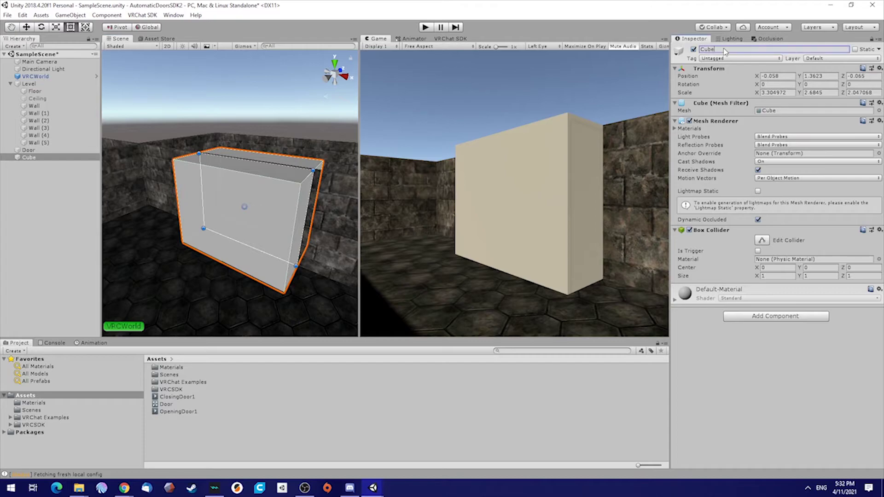
type("DoorTrigger")
left_click(681, 53)
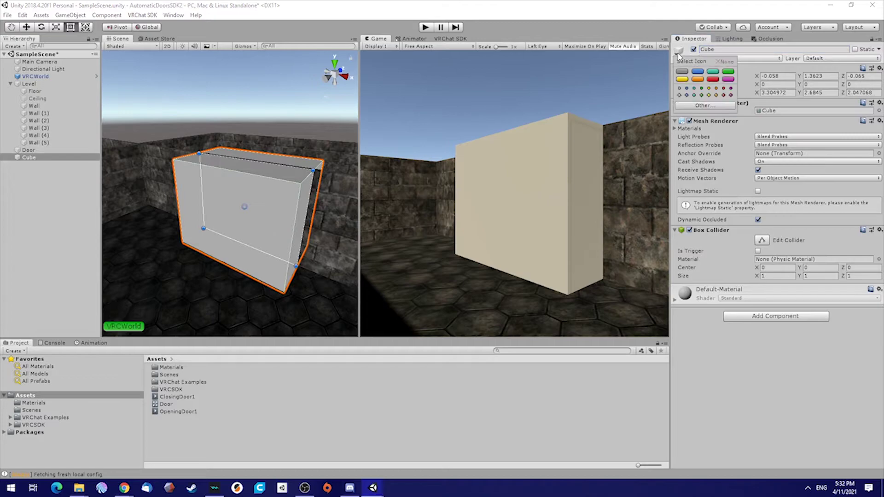
left_click(697, 73)
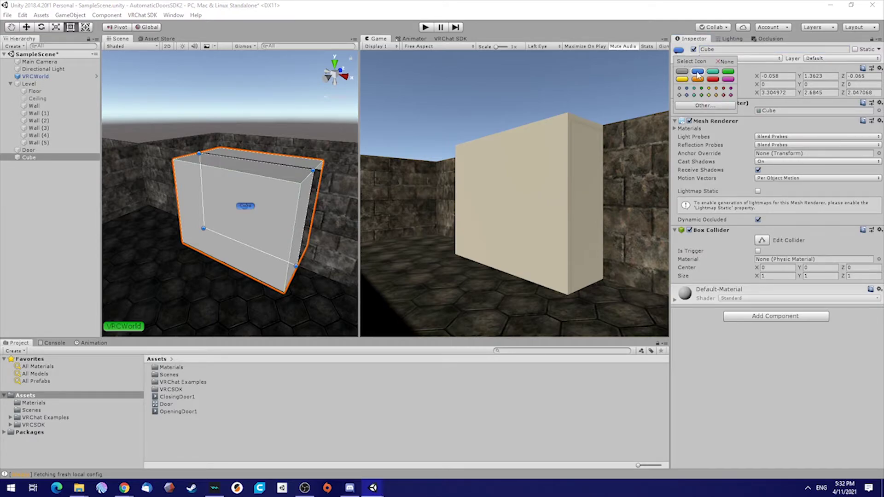
left_click(756, 49)
type("DoorTrigger")
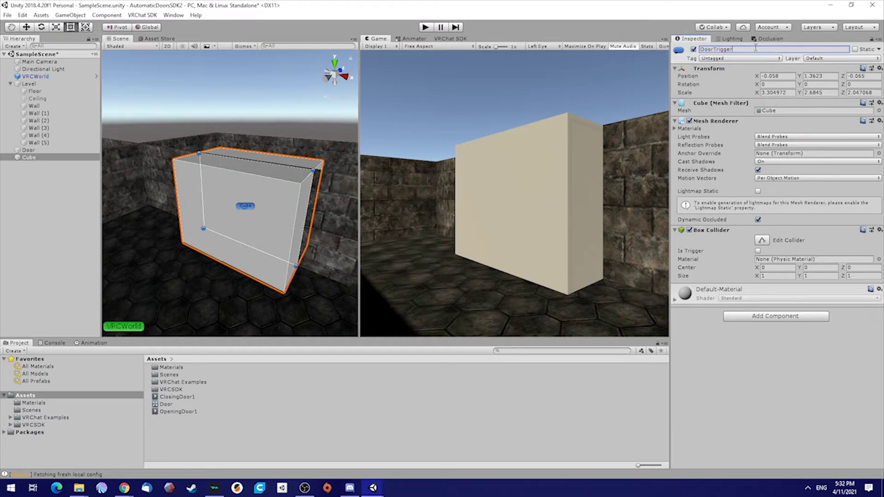
key("Return")
- Remove the Mesh Renderer component from DoorTrigger and reselect the object by its label in the scene
left_click(879, 120)
left_click(811, 146)
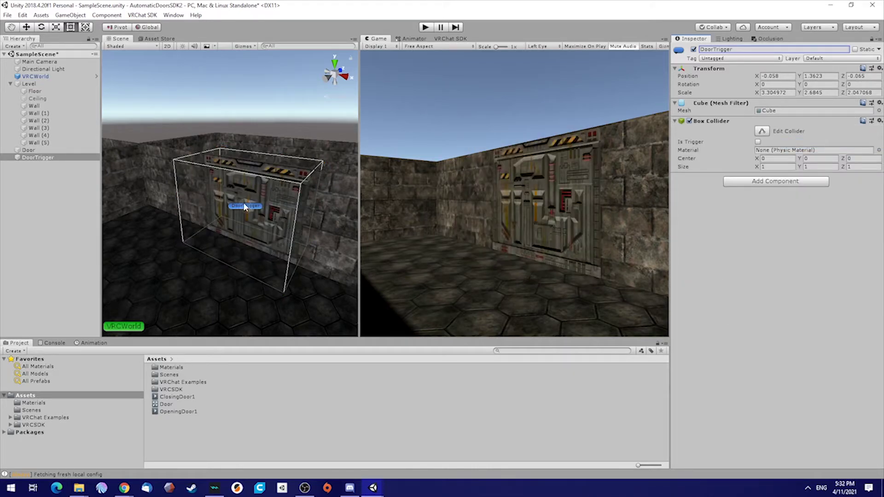
left_click(275, 110)
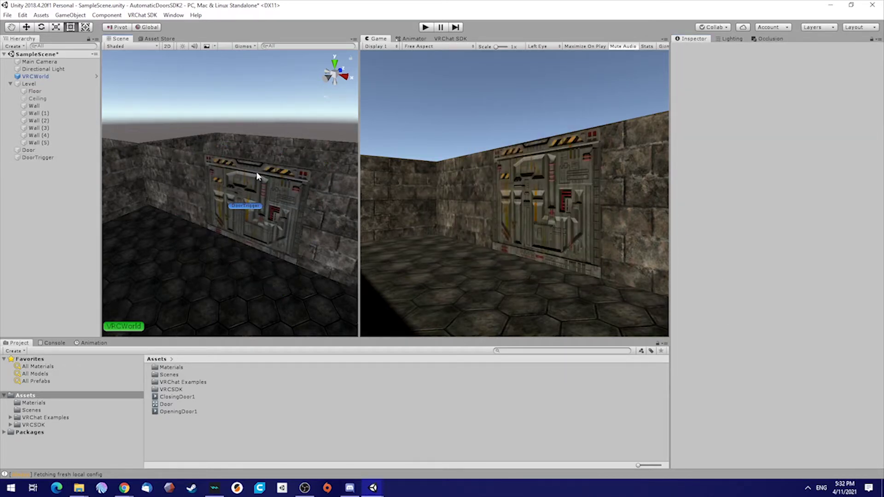
left_click(239, 204)
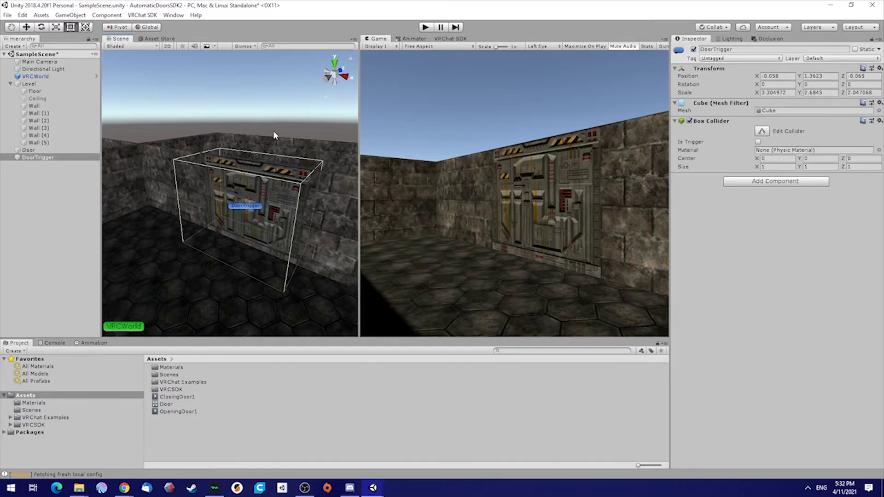
- Add a VRC_Trigger component to DoorTrigger
key("f")
left_click(760, 184)
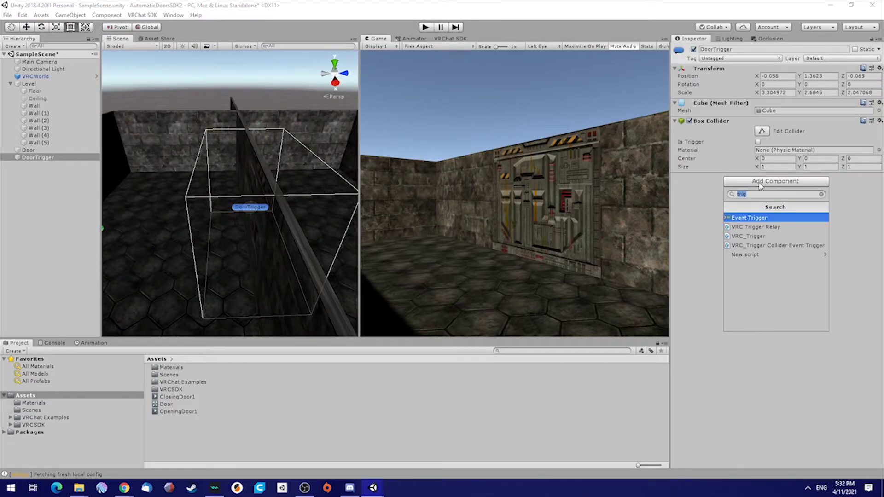
type("triig")
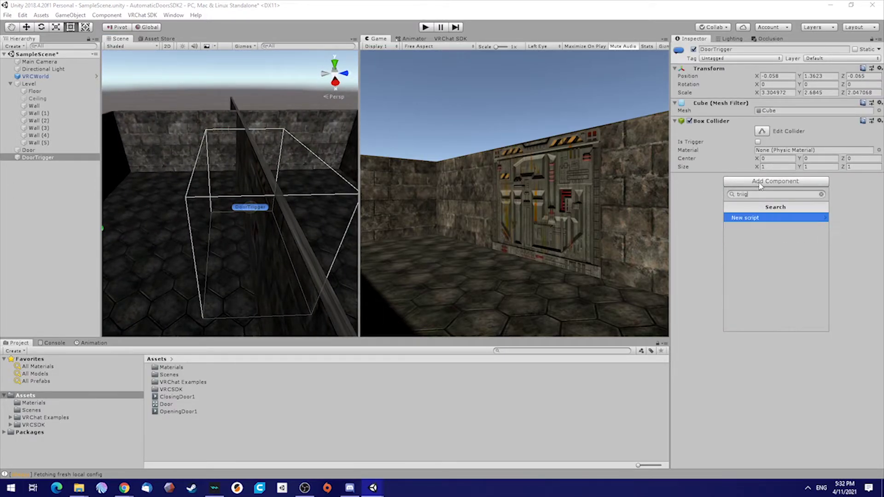
key("BackSpace")
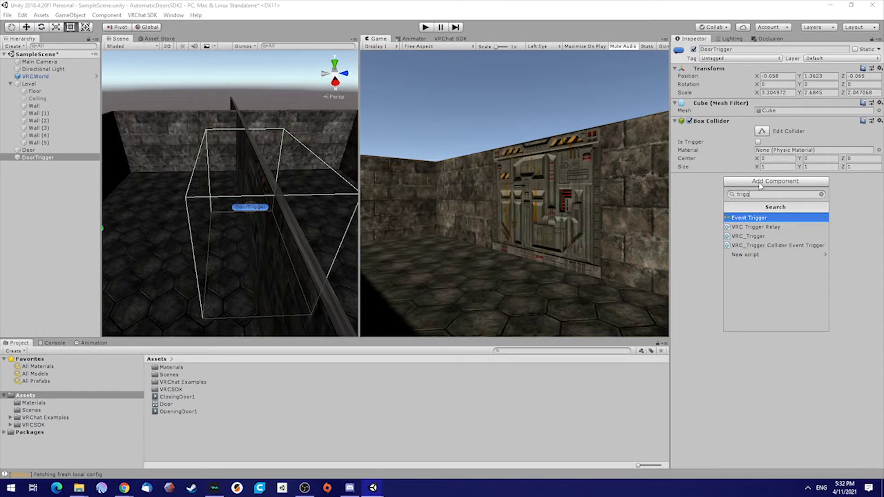
key("Down")
key("Down")
key("Return")
- Add an OnEnterTrigger event to the VRC_Trigger and set its broadcast type to Local
left_click(696, 225)
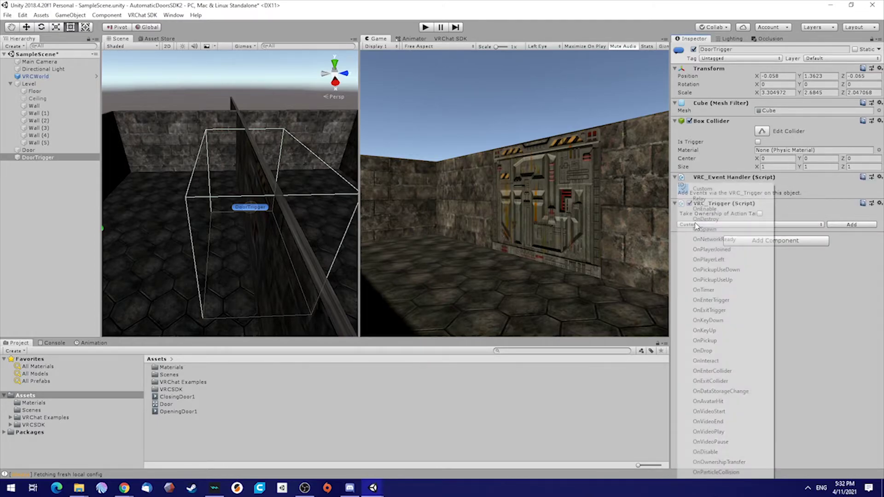
left_click(712, 301)
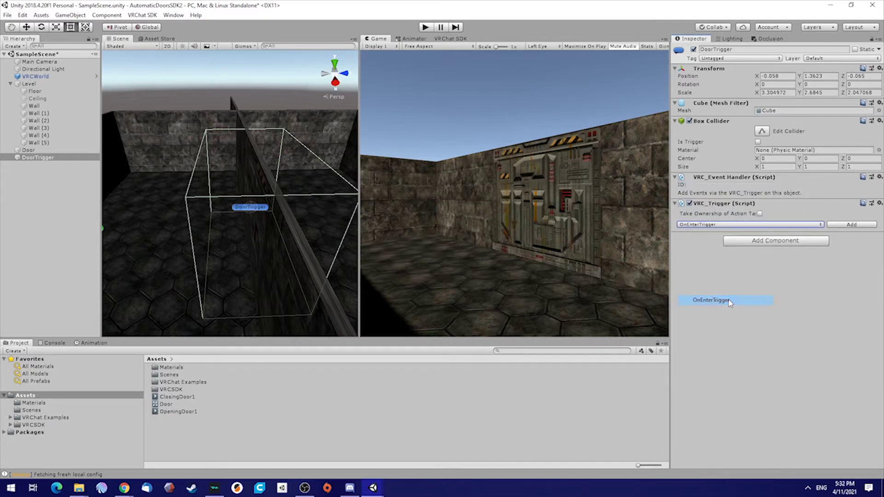
left_click(850, 225)
left_click(764, 228)
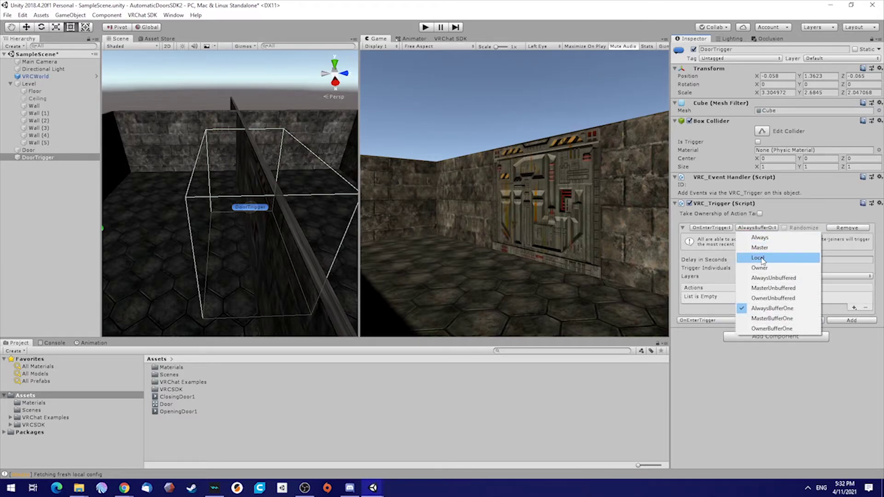
left_click(762, 259)
- Restrict the OnEnterTrigger event's layers to PlayerLocal only, with Default switched off
left_click(781, 277)
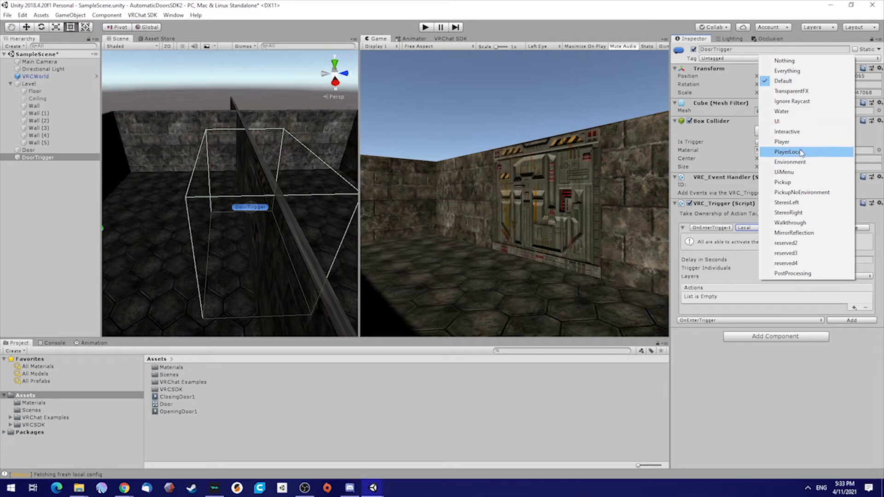
left_click(788, 152)
left_click(770, 278)
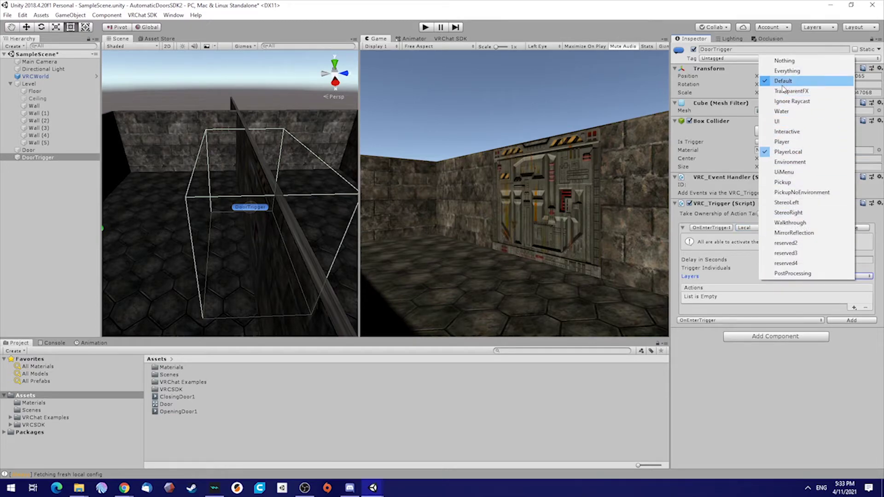
left_click(792, 83)
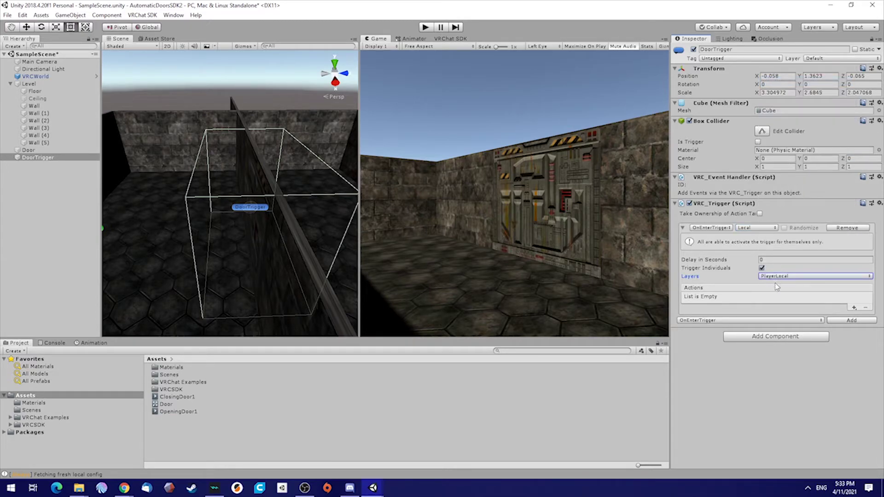
- Add an AnimationBool action to the OnEnterTrigger event and assign the Door object as its receiver
left_click(855, 308)
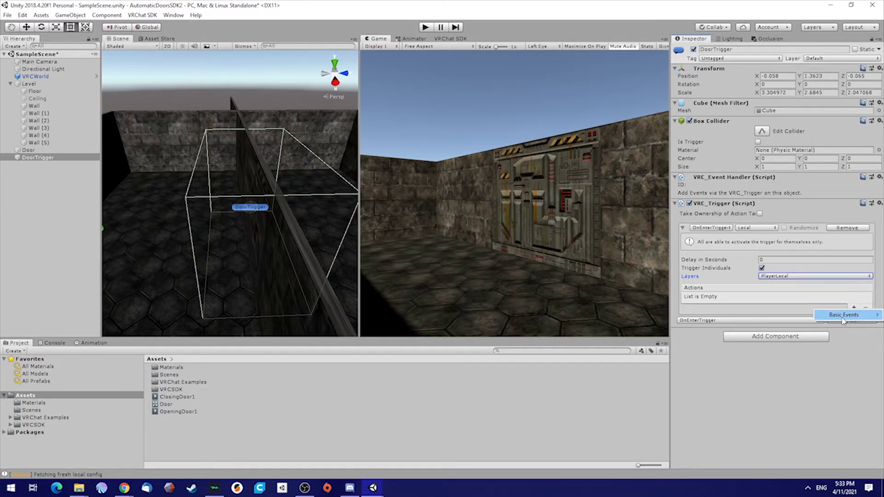
mouse_move(845, 319)
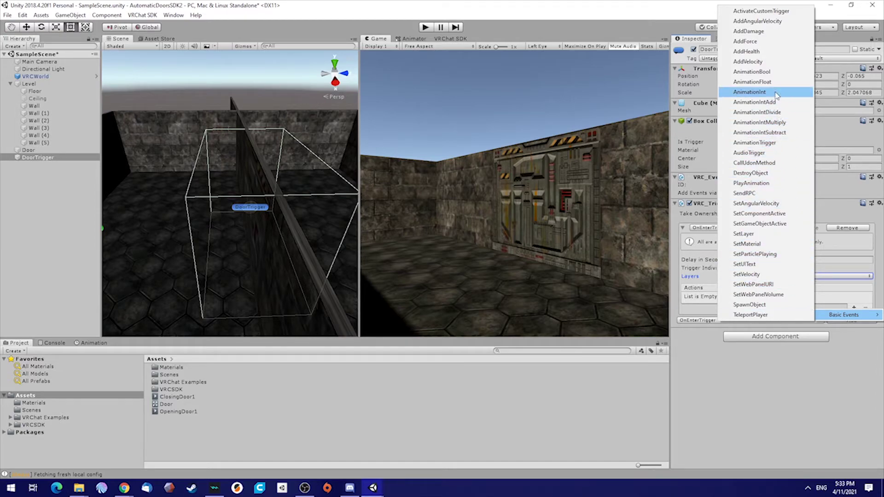
left_click(769, 76)
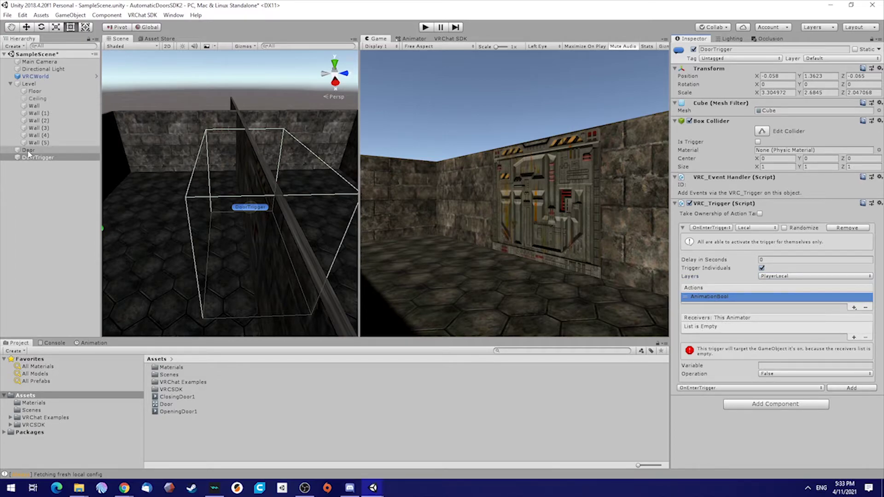
left_click_drag(28, 150, 698, 327)
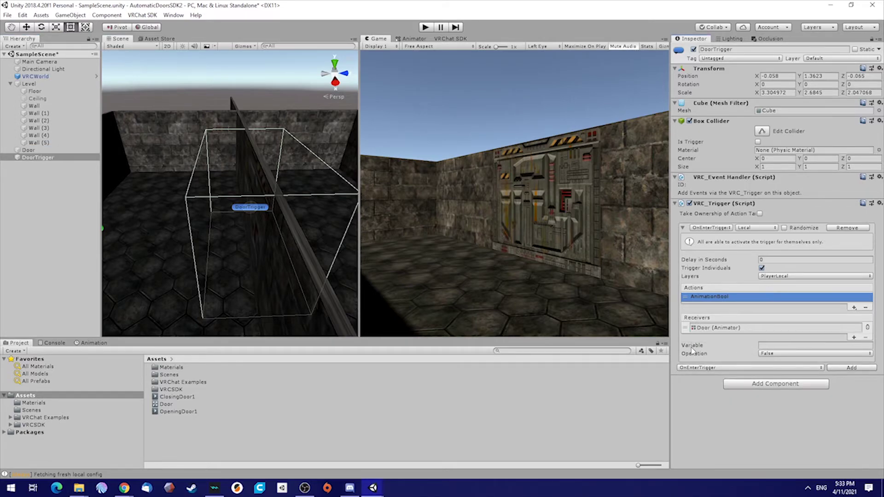
- Check the parameter name in the Animator, and set the enter action's variable to Open and its operation to True
left_click(771, 345)
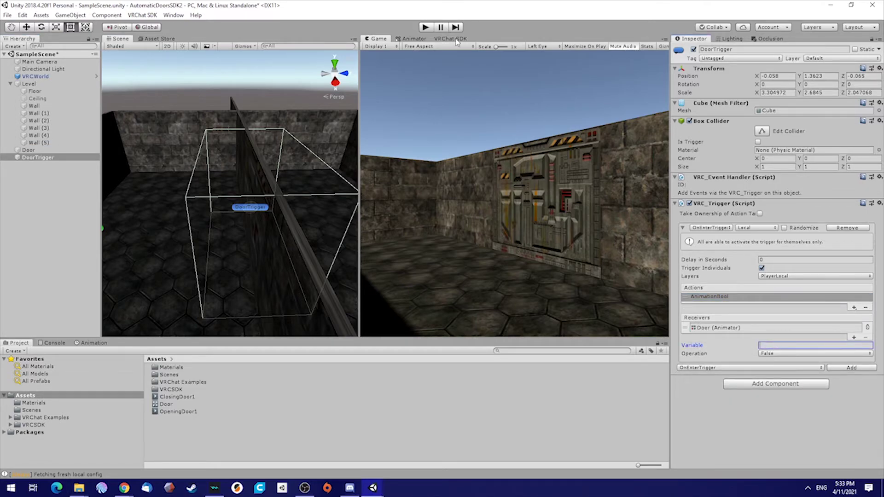
left_click(409, 40)
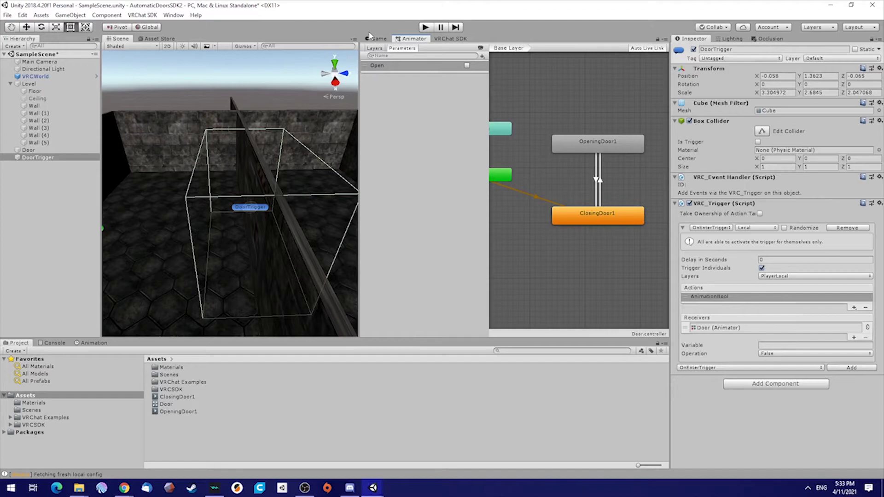
left_click(767, 344)
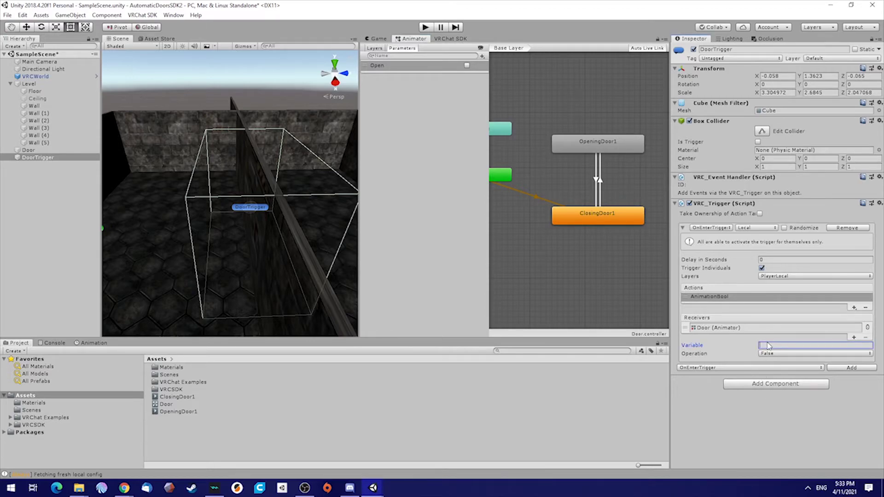
type("Open")
left_click(770, 353)
left_click(787, 374)
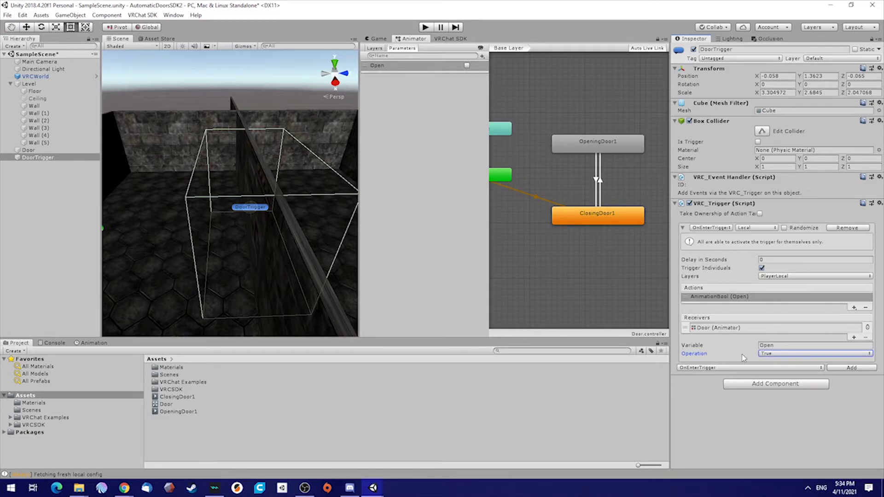
- Add an OnExitTrigger event to the VRC_Trigger and limit its layers to PlayerLocal
left_click(701, 368)
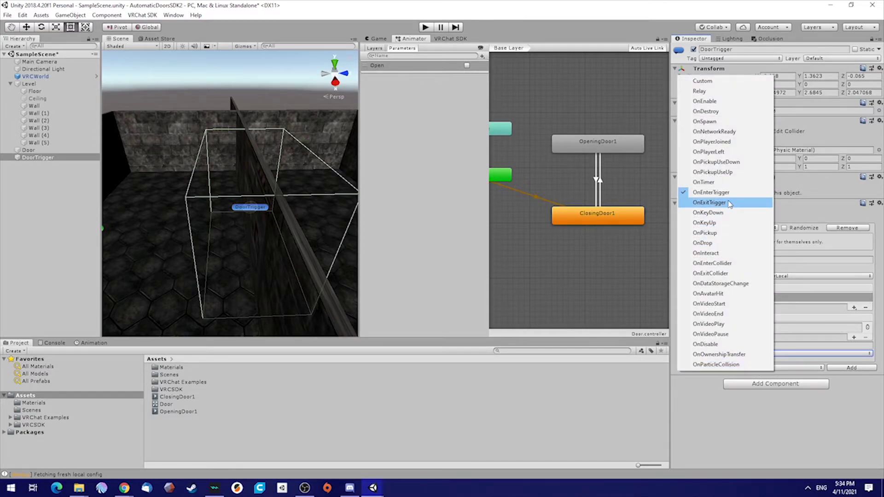
left_click(728, 203)
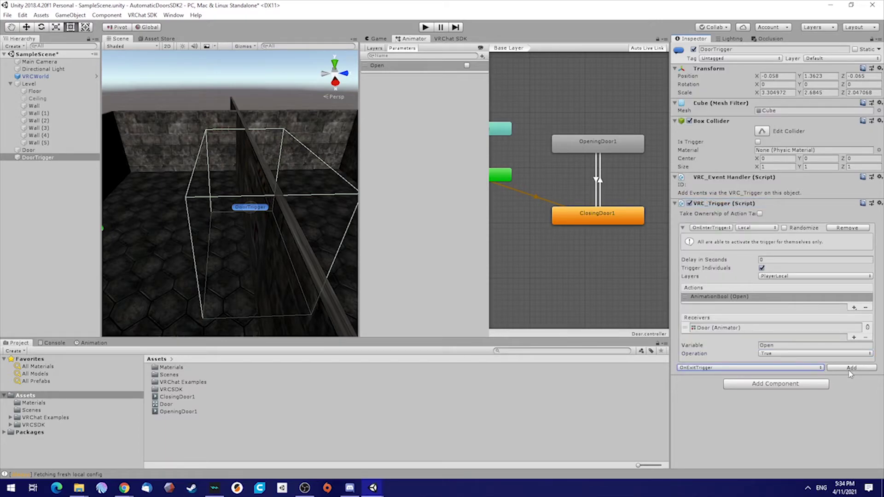
left_click(850, 368)
left_click(767, 370)
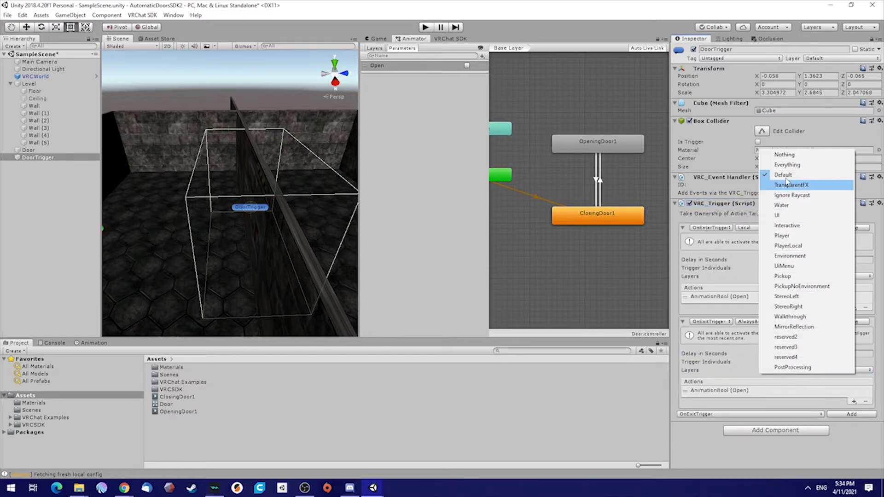
left_click(783, 175)
left_click(781, 370)
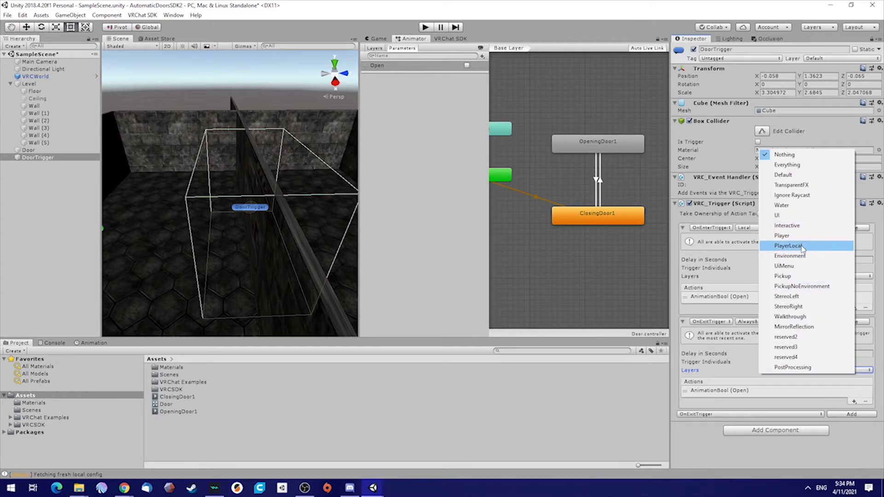
left_click(802, 248)
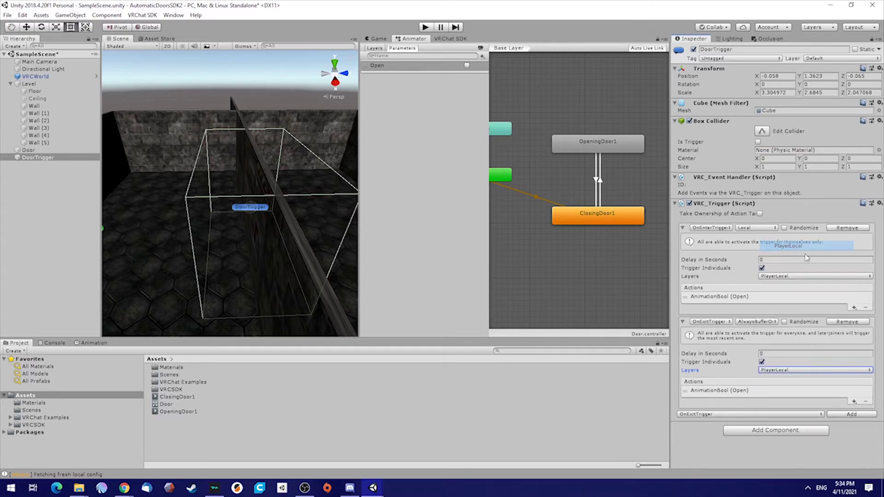
- Set the operation of the OnExitTrigger's AnimationBool action to False
left_click(704, 392)
scroll(768, 421, "down", 1)
left_click(768, 427)
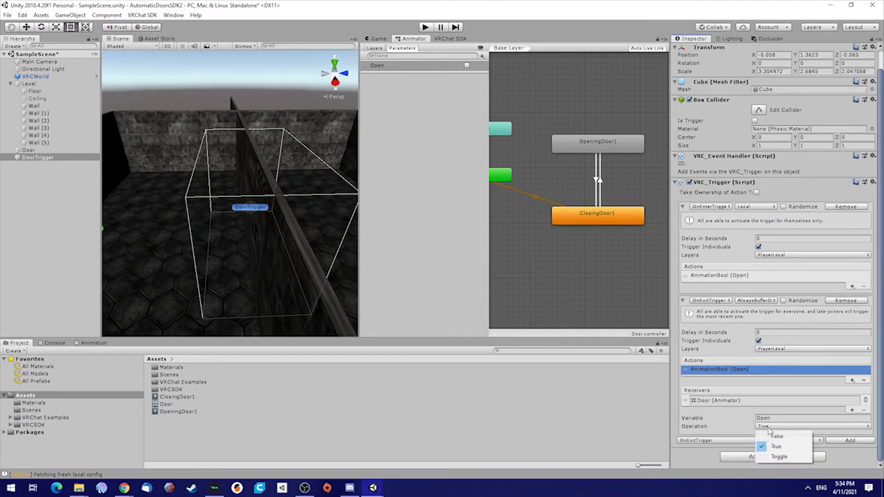
left_click(779, 436)
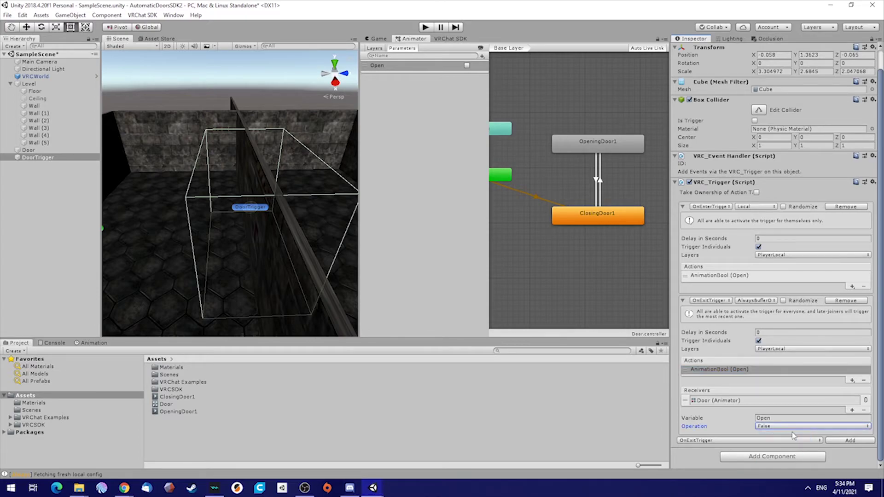
- Turn on Is Trigger for DoorTrigger's Box Collider and save the scene
left_click_drag(291, 272, 312, 275, "alt")
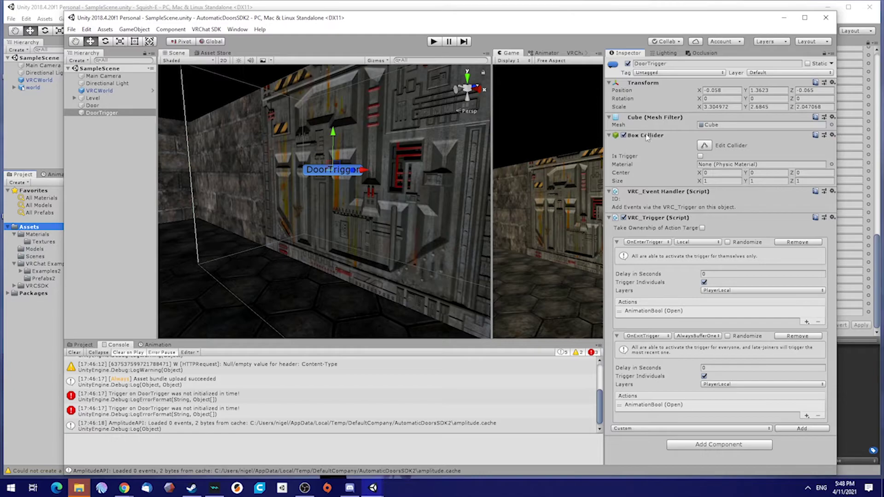
left_click(700, 156)
right_click_drag(331, 245, 241, 135)
key("ctrl+s")
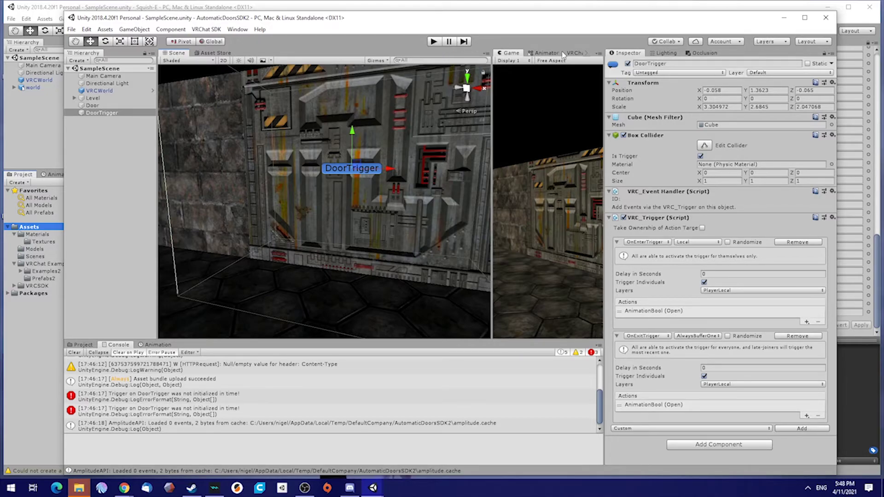
- Bring up the VRChat SDK builder and widen its display area
left_click(574, 53)
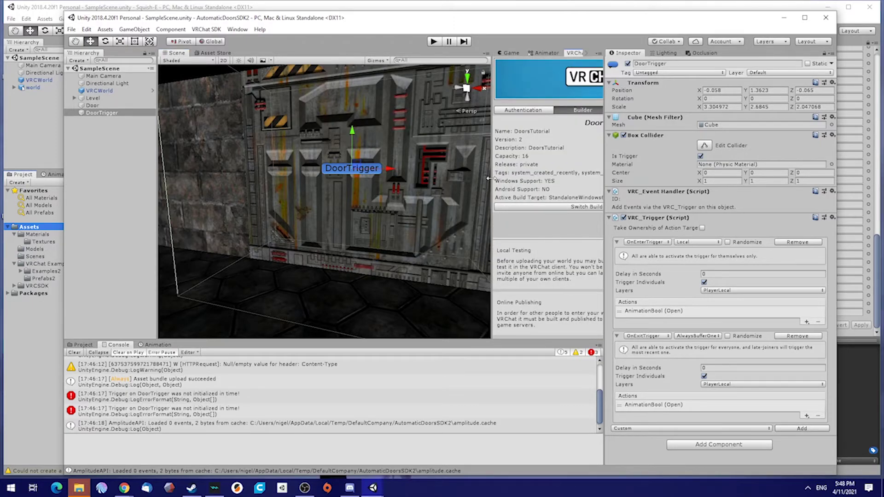
left_click_drag(489, 178, 362, 180)
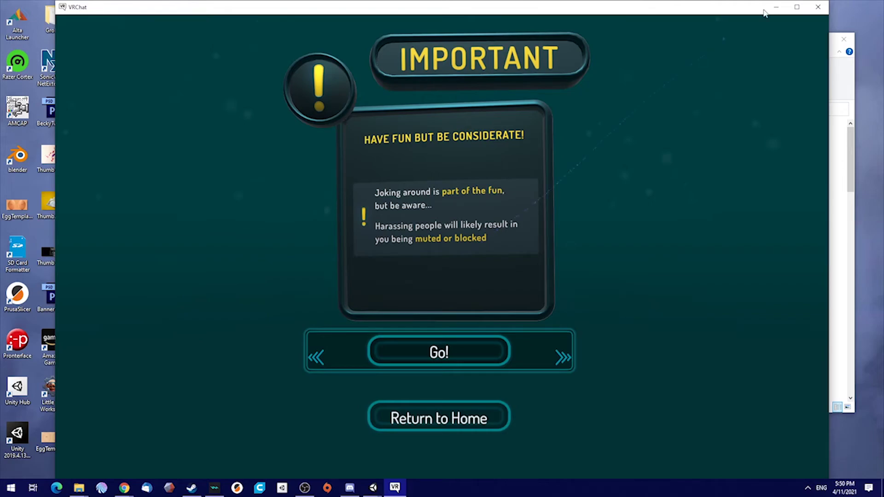
- Switch to VRChat, enter the world in a maximized window, and walk up to and through the sliding door to test it
left_click(797, 7)
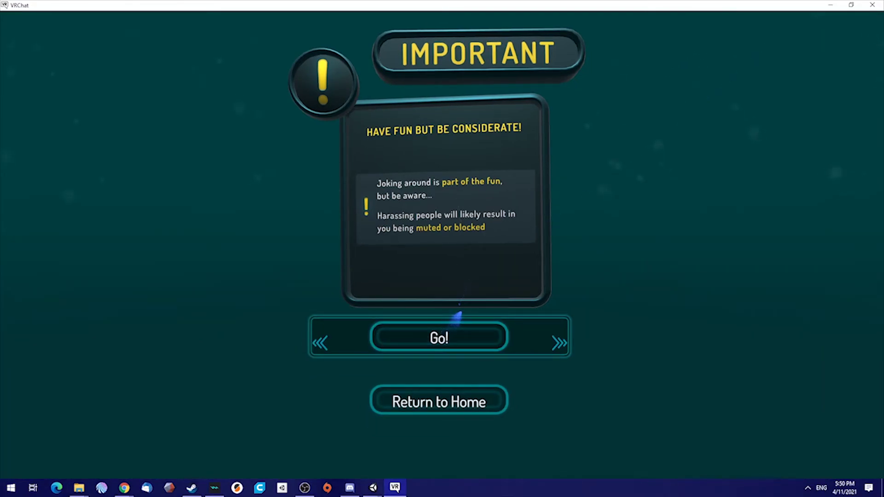
left_click(459, 333)
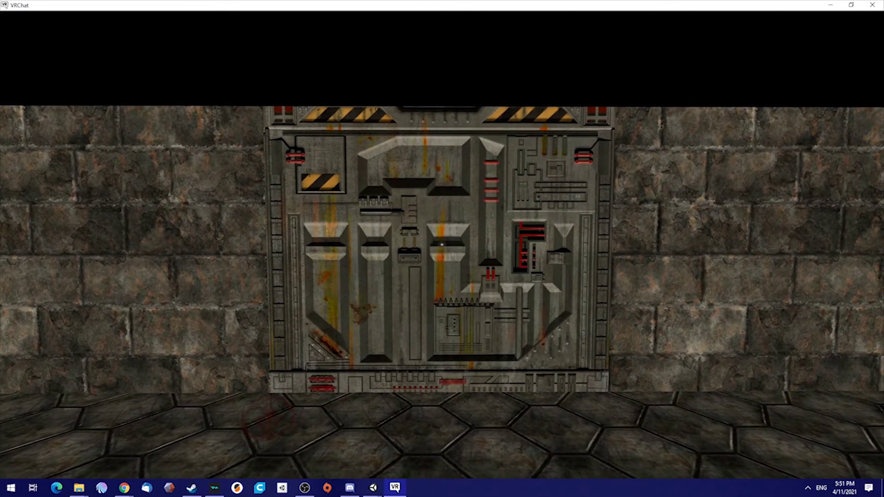
key("w")
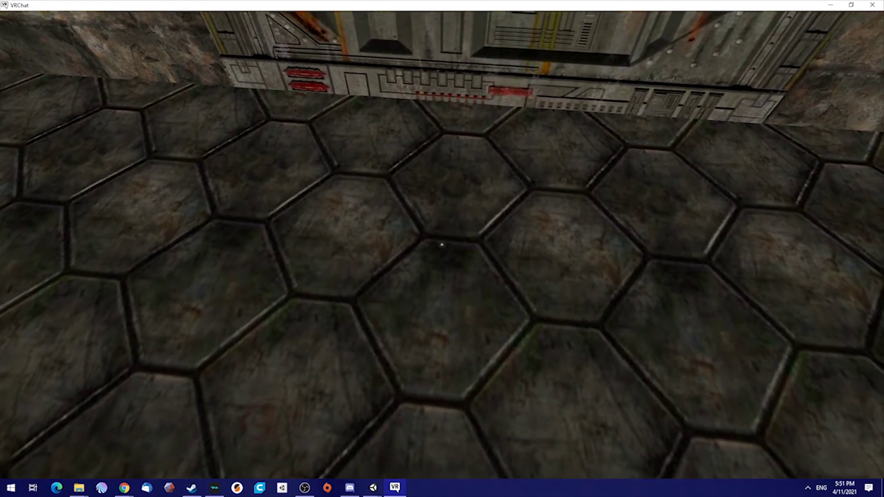
key("w")
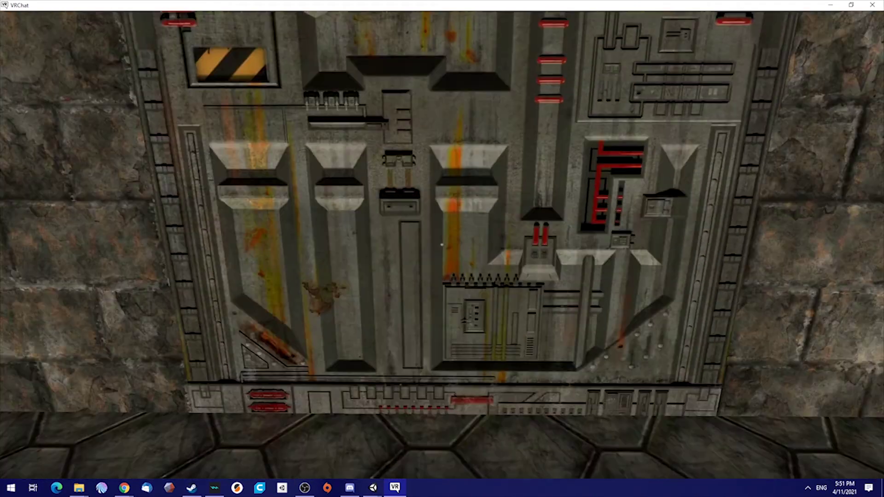
key("w")
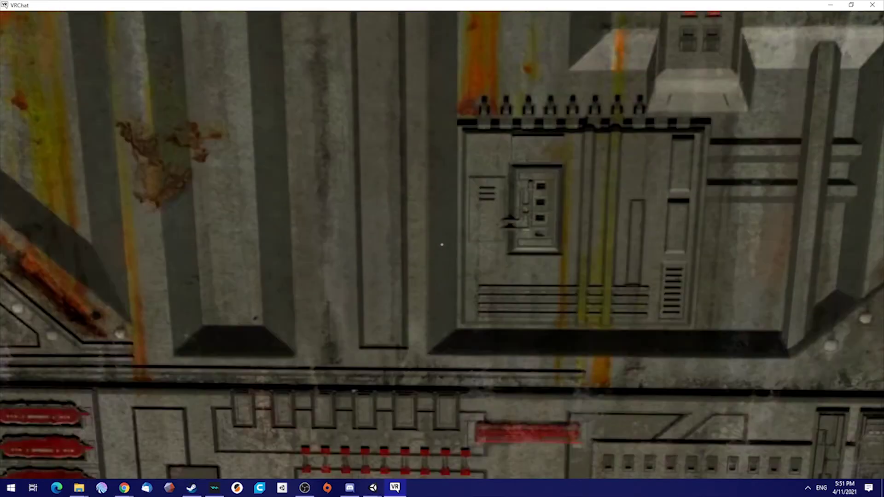
key("w")
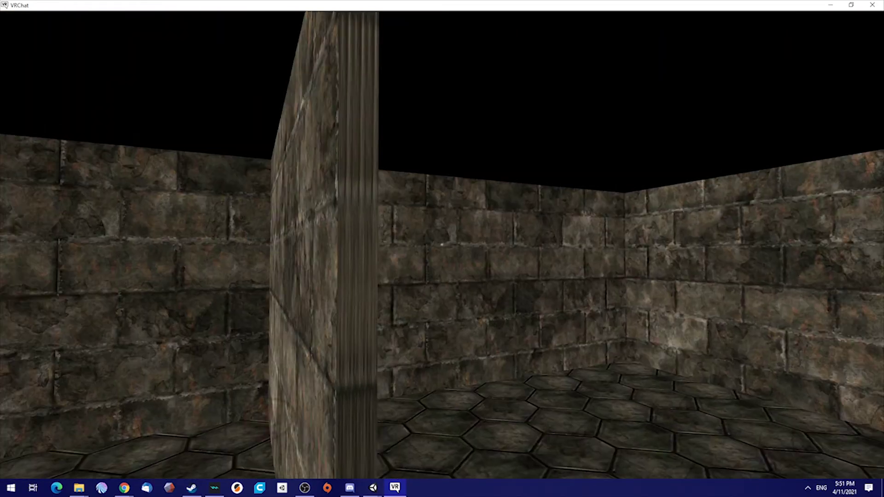
key("w")
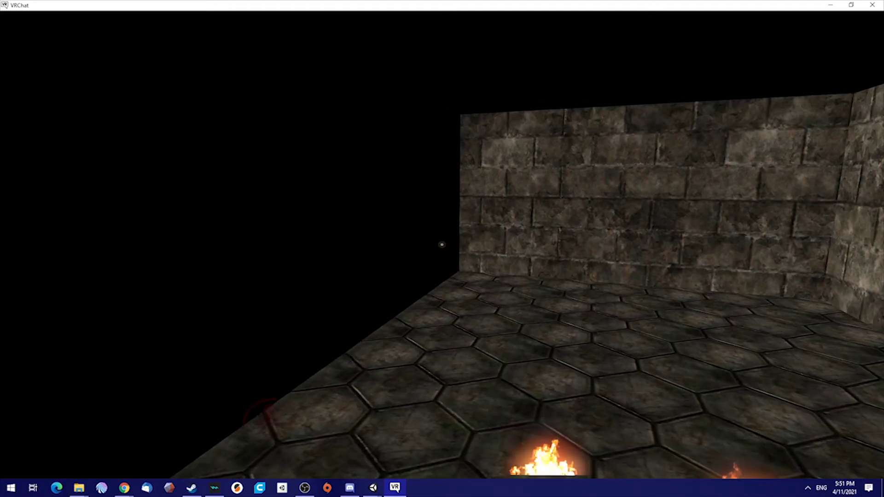
key("a")
key("w")
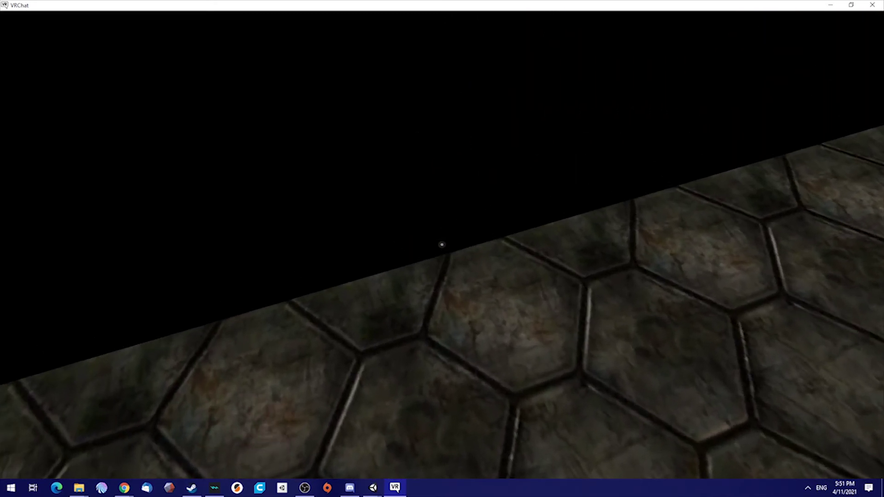
key("s")
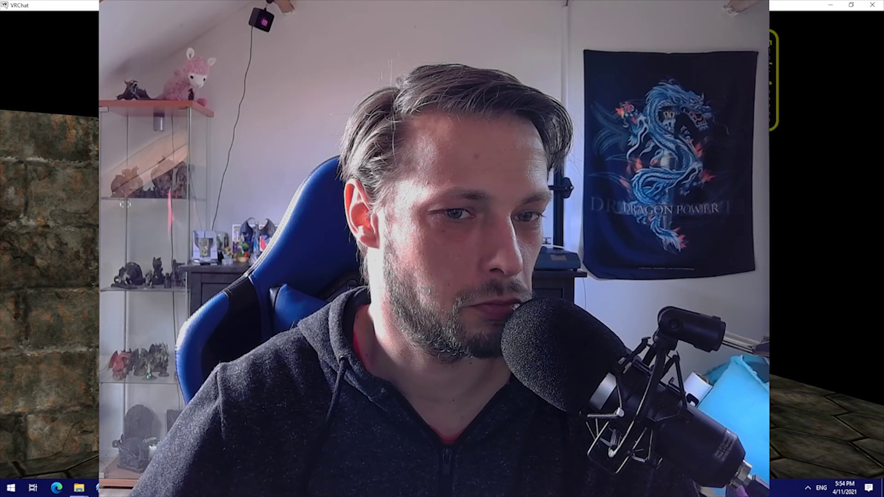
key("alt+Tab")
key("ctrl+z")
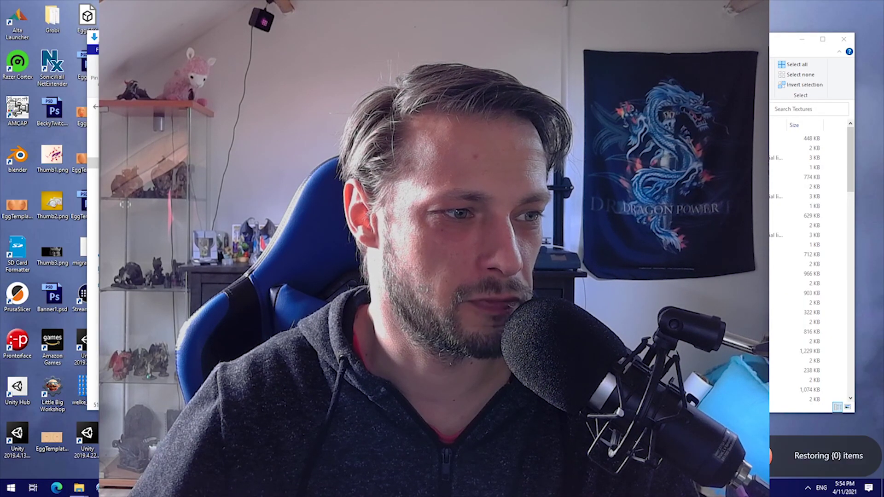